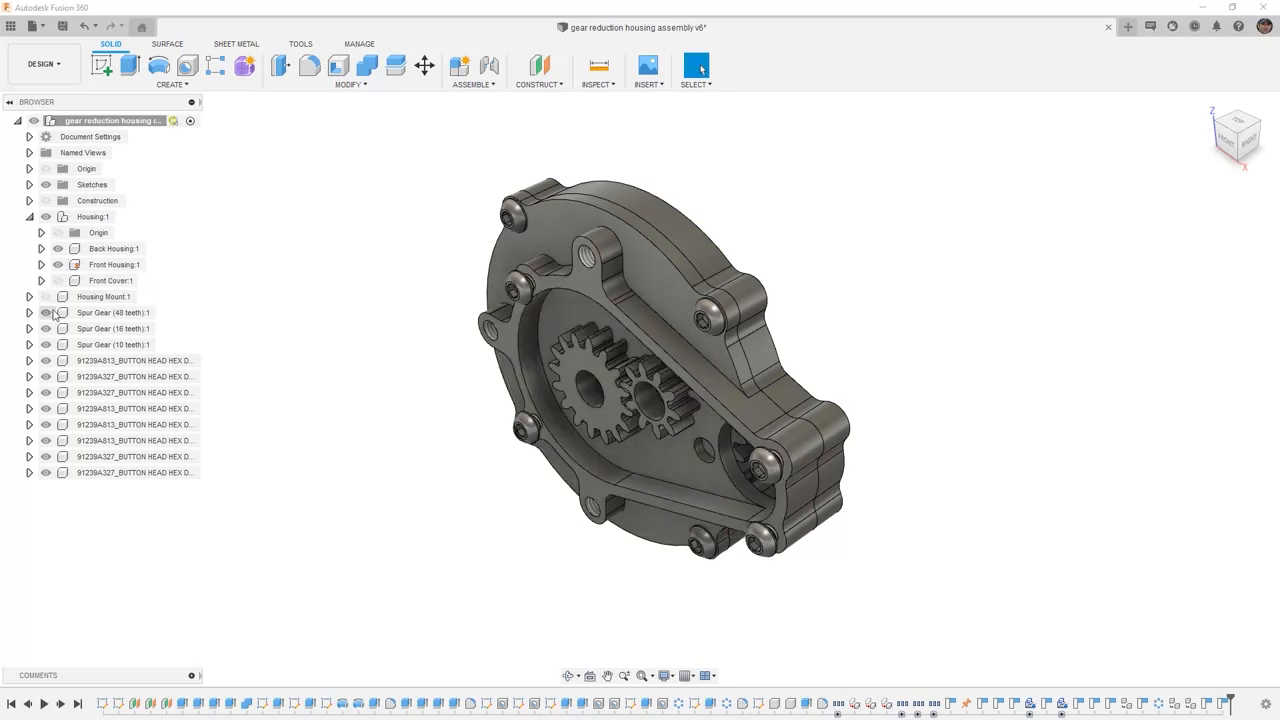
Step: Hide all eight button head hex drive screws in the assembly, keeping the spur gears visible
click(51, 313)
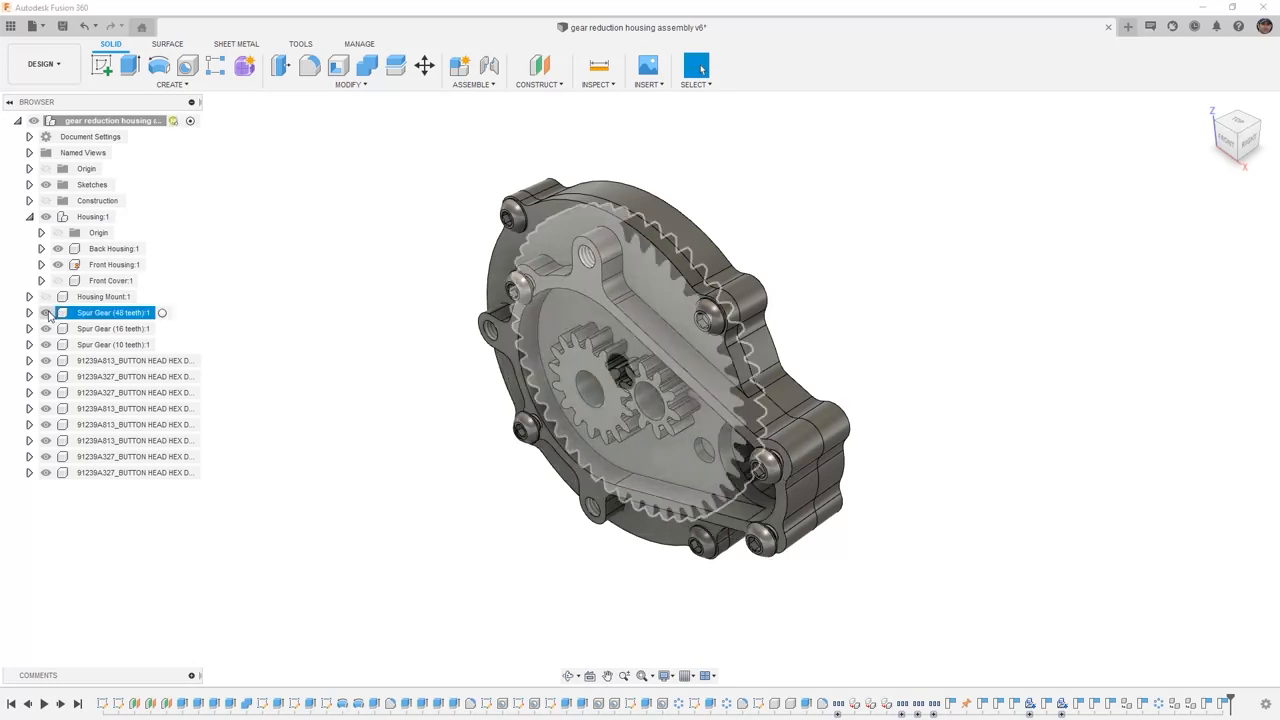
click(46, 313)
click(46, 377)
click(46, 393)
click(46, 409)
click(46, 425)
click(46, 441)
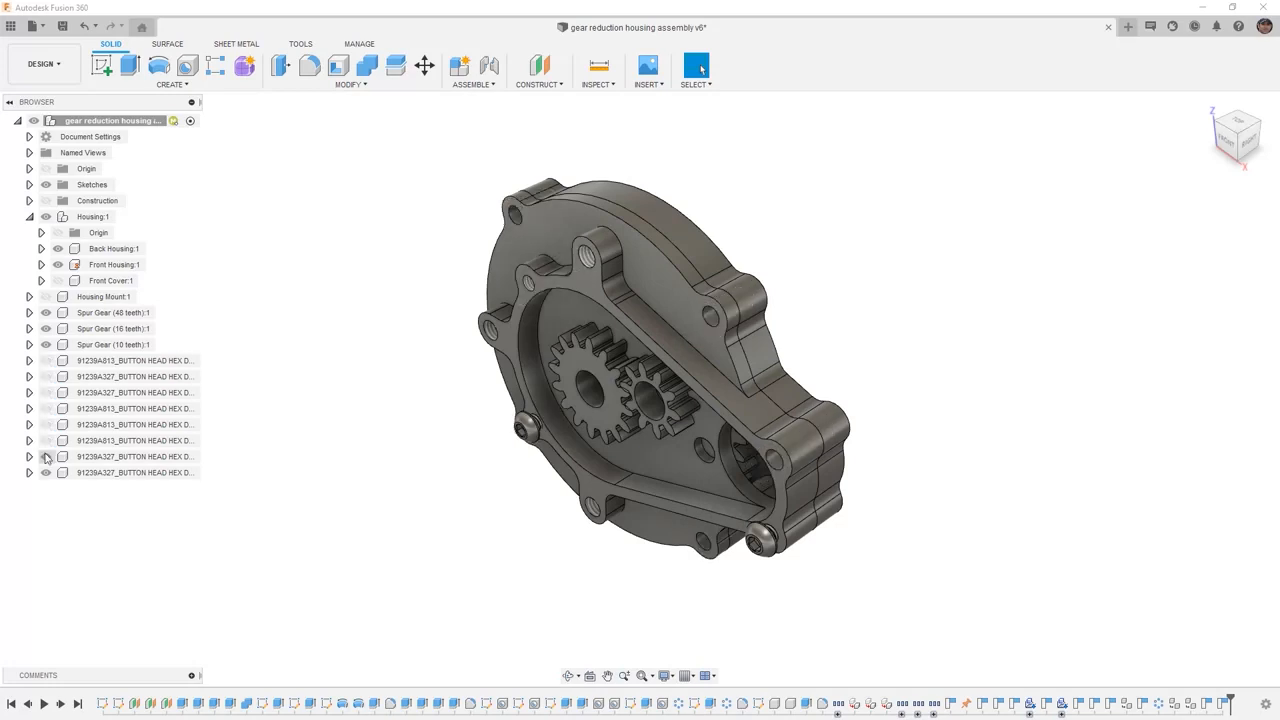
click(46, 457)
click(46, 473)
click(100, 360)
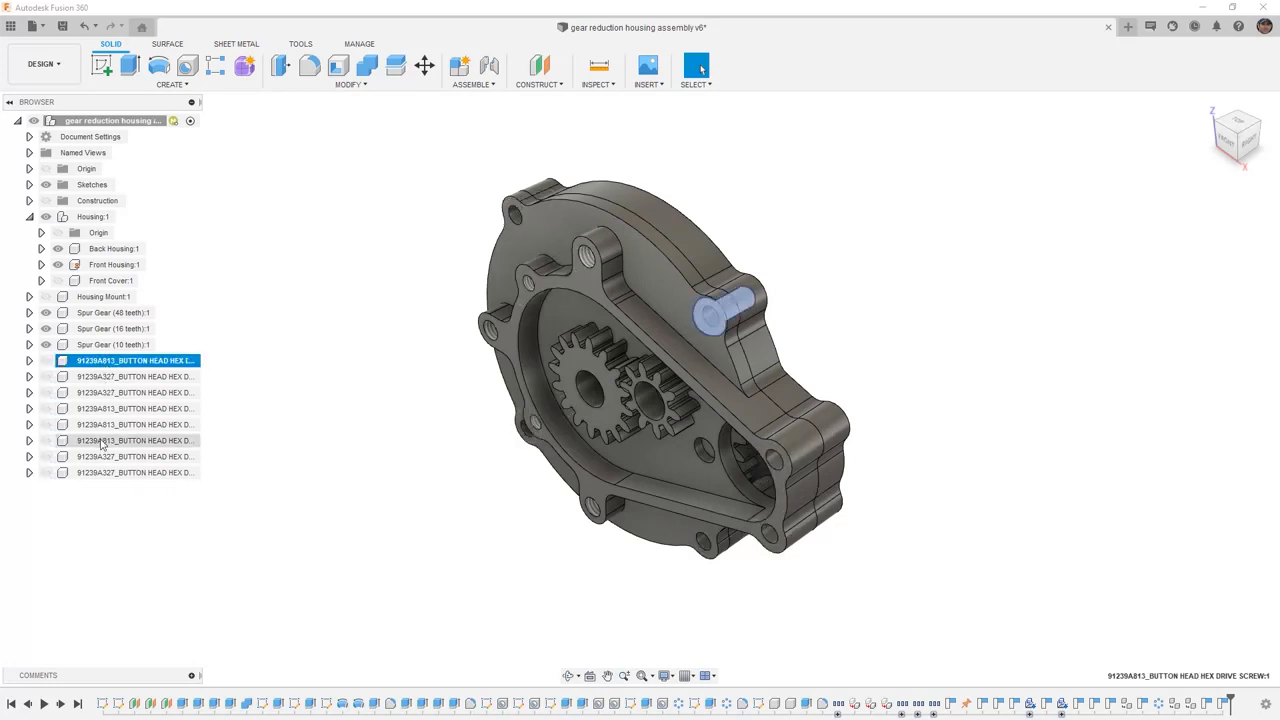
shift+click(100, 472)
right_click(101, 474)
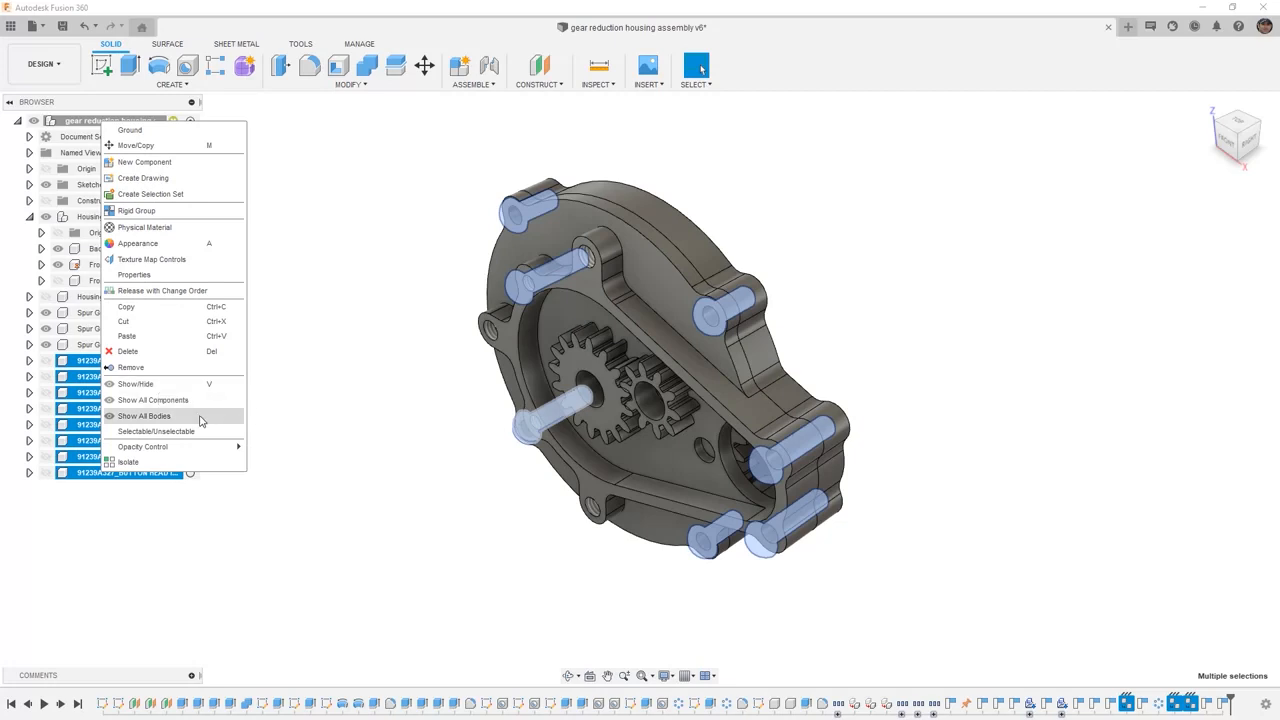
click(320, 423)
click(322, 425)
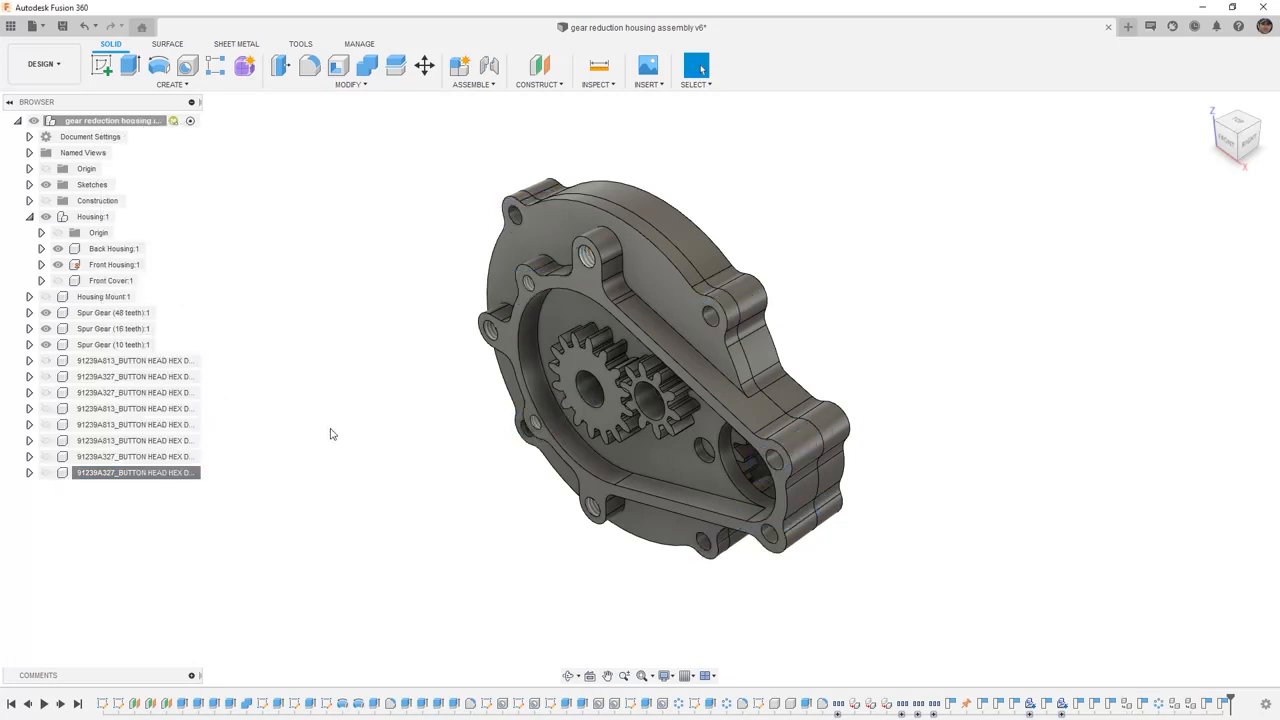
Step: Paste a linked copy of the 10-tooth spur gear and move it roughly over the nearby empty shaft hole in the front housing
shift+middle_drag(594, 476, 637, 454)
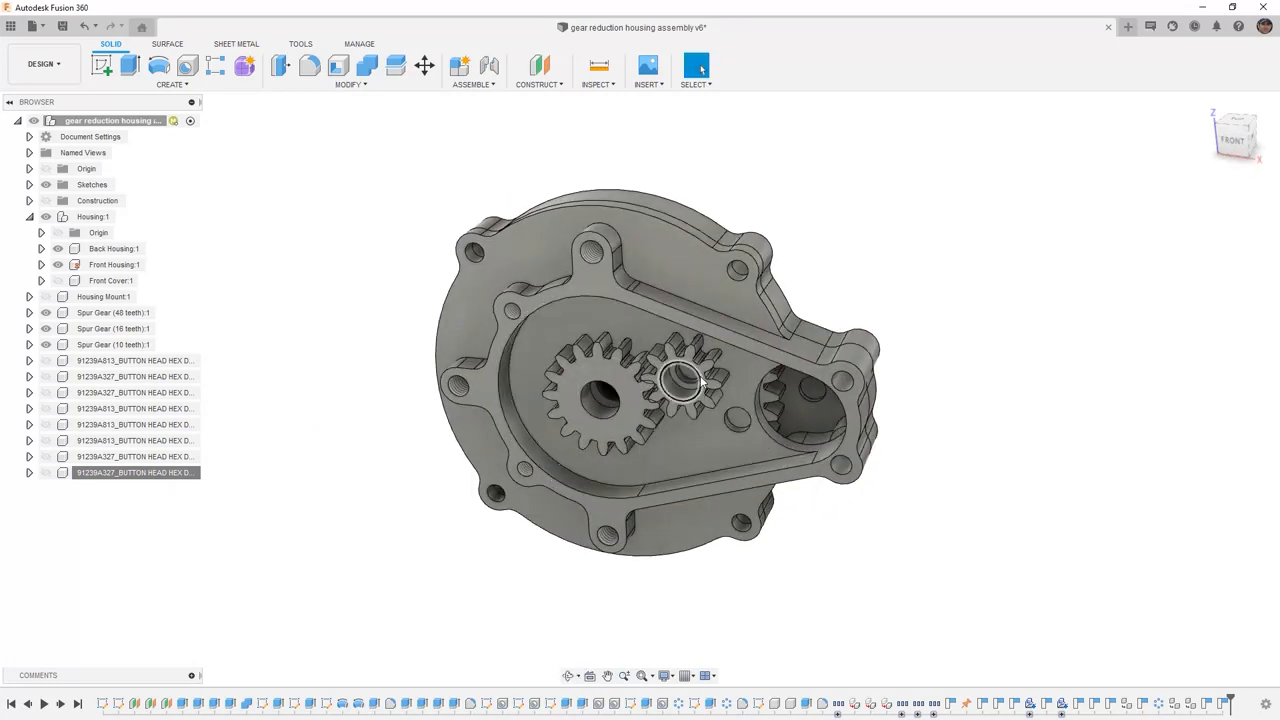
click(1234, 138)
scroll(723, 375, up, 3)
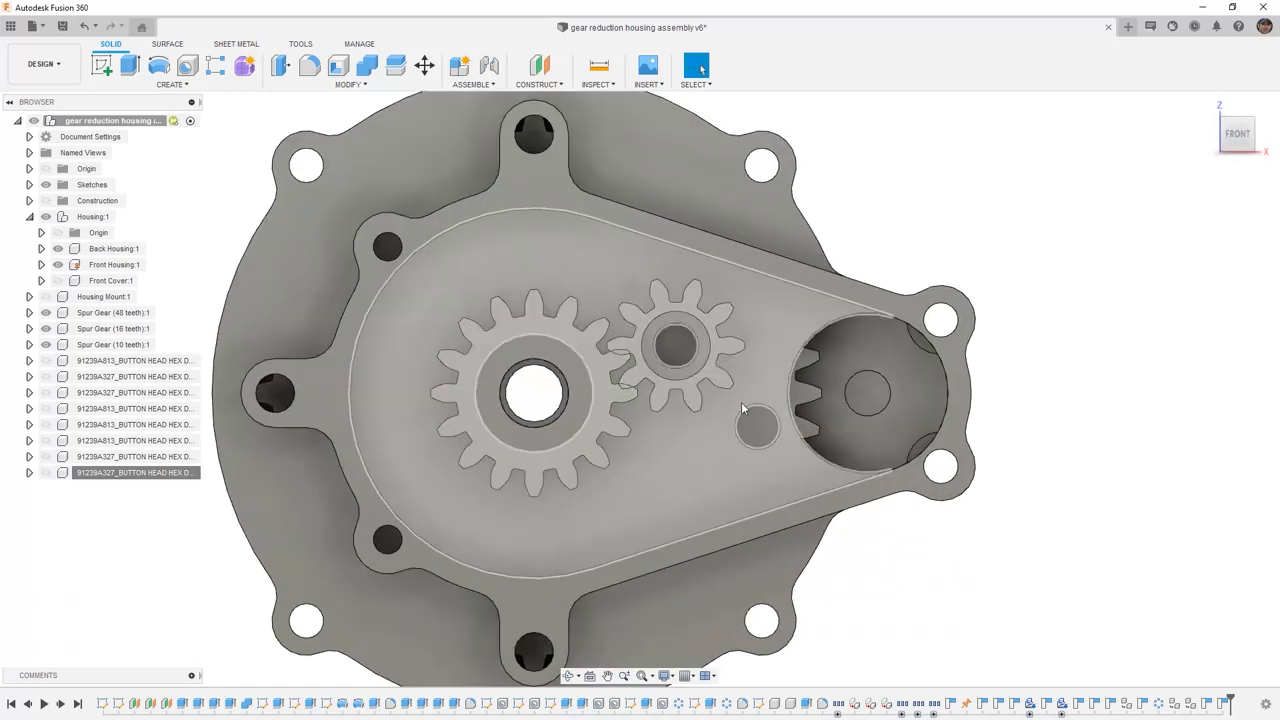
click(111, 345)
right_click(111, 345)
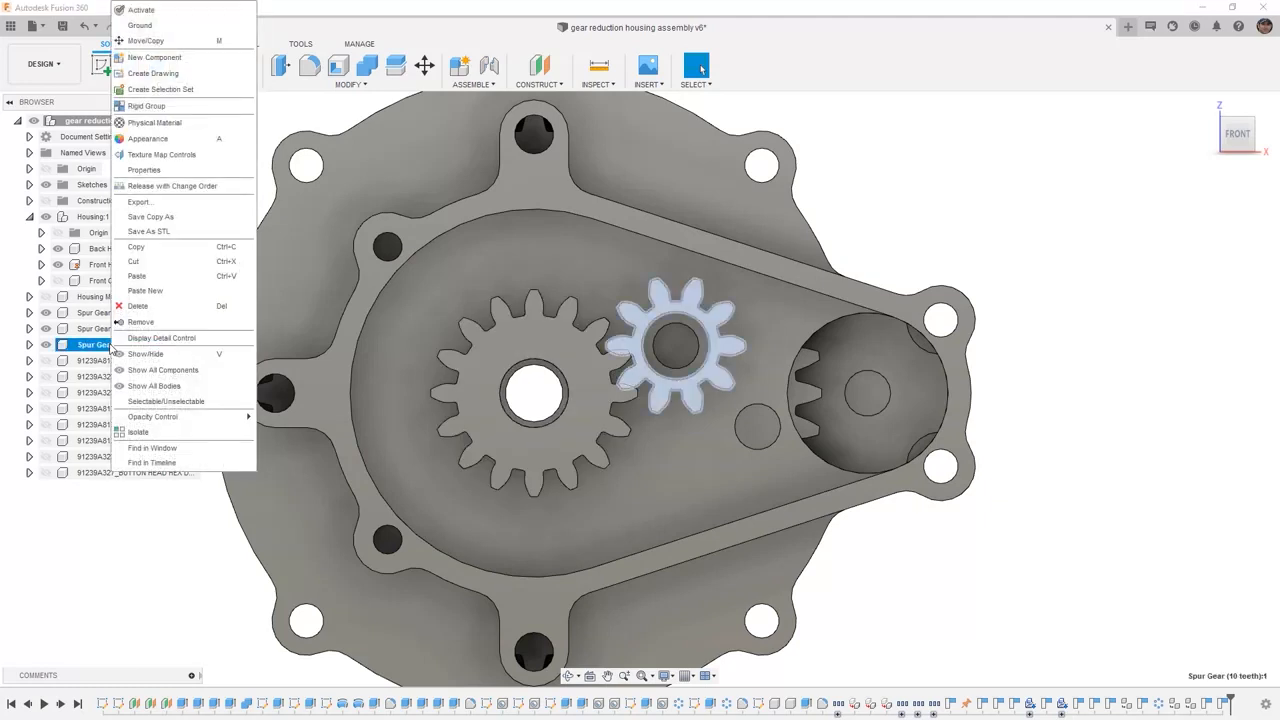
click(148, 247)
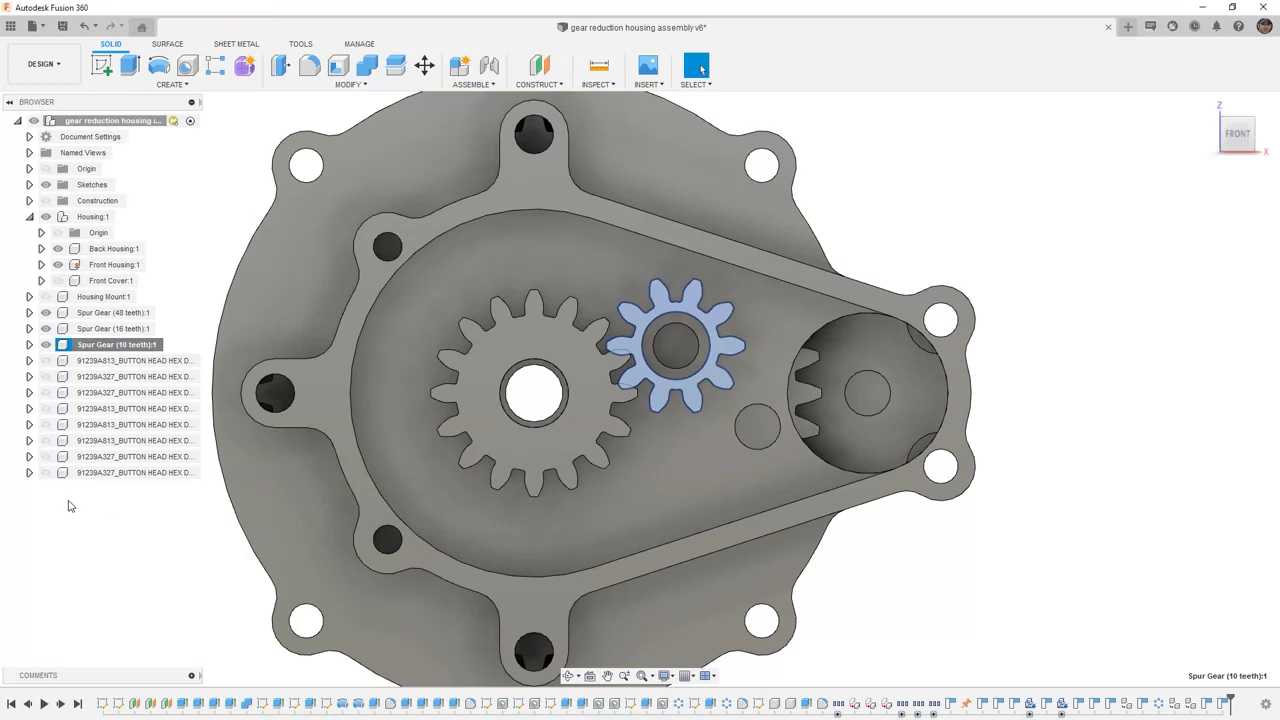
right_click(68, 505)
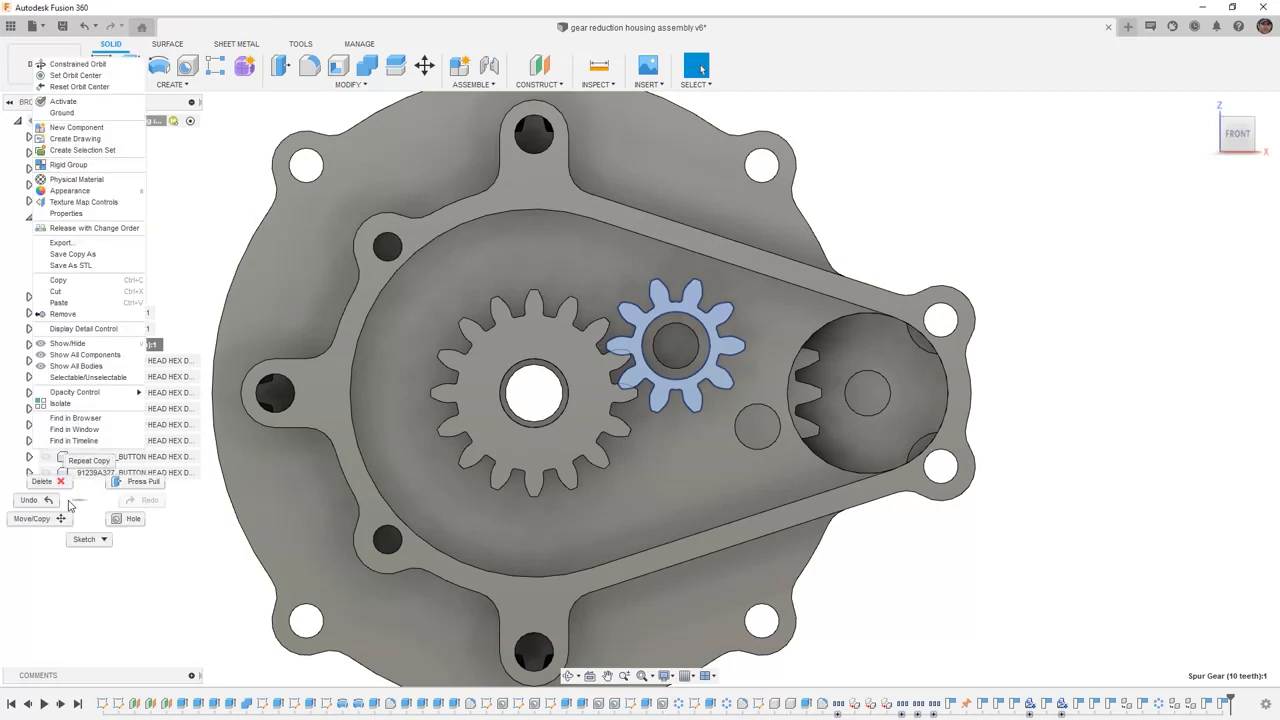
click(62, 302)
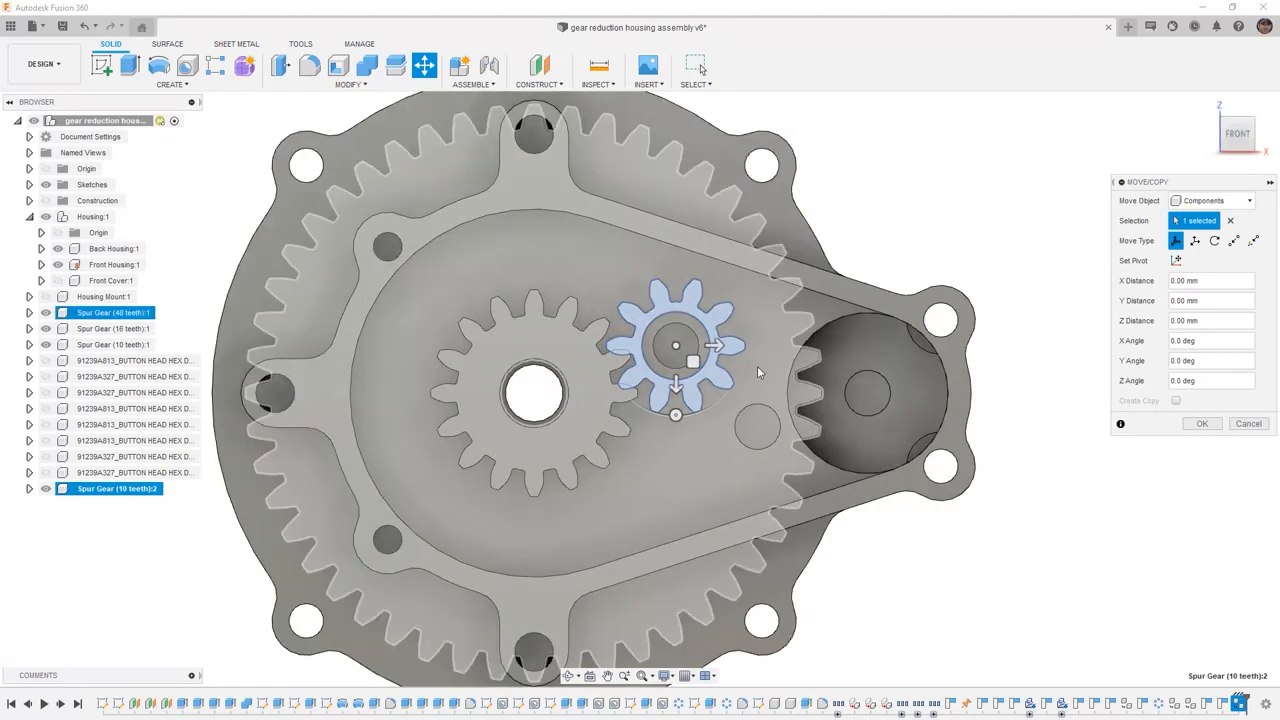
drag(677, 400, 757, 466)
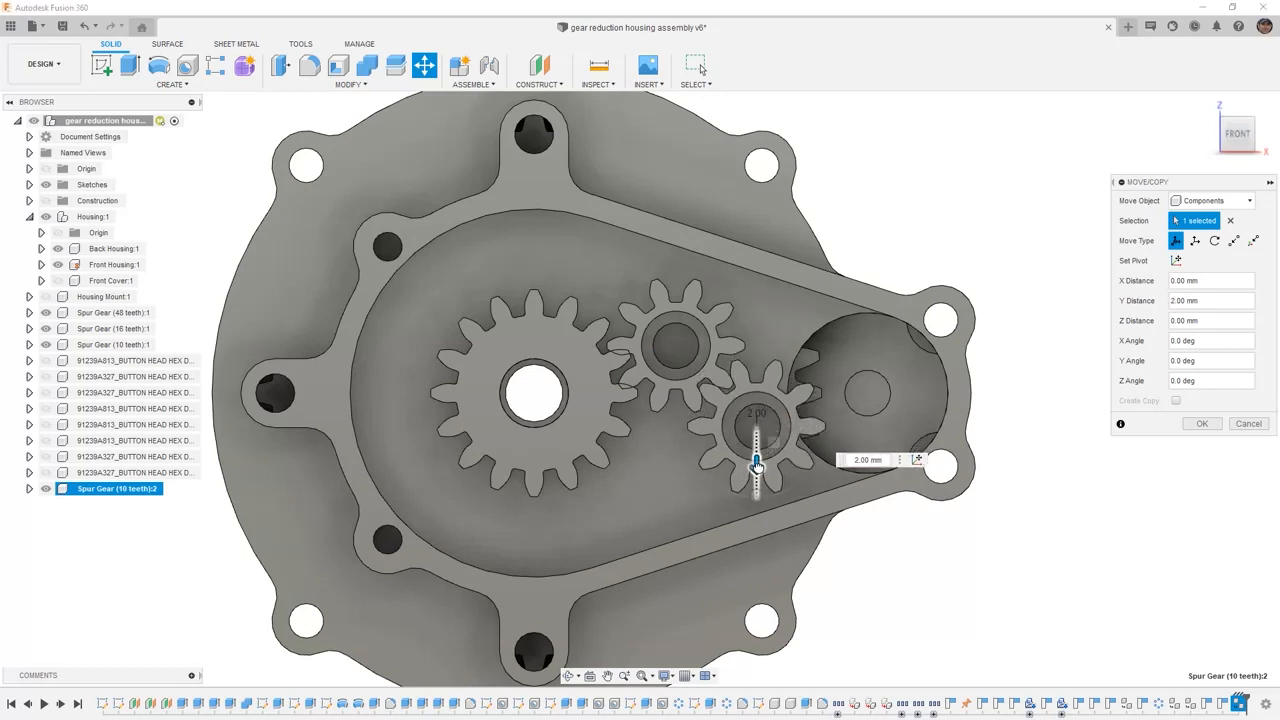
click(1201, 424)
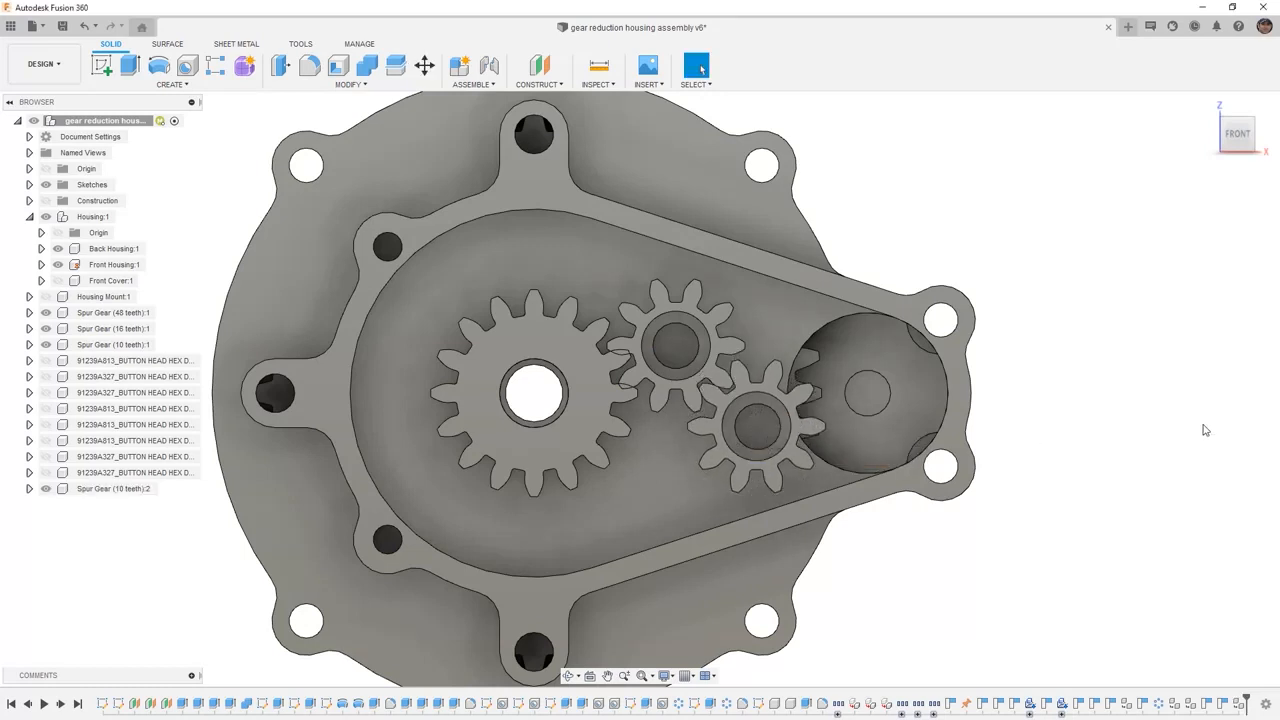
Step: Align the copied gear's bore with the circular edge of the shaft hole in the front housing, with Capture Position enabled
scroll(800, 420, up, 2)
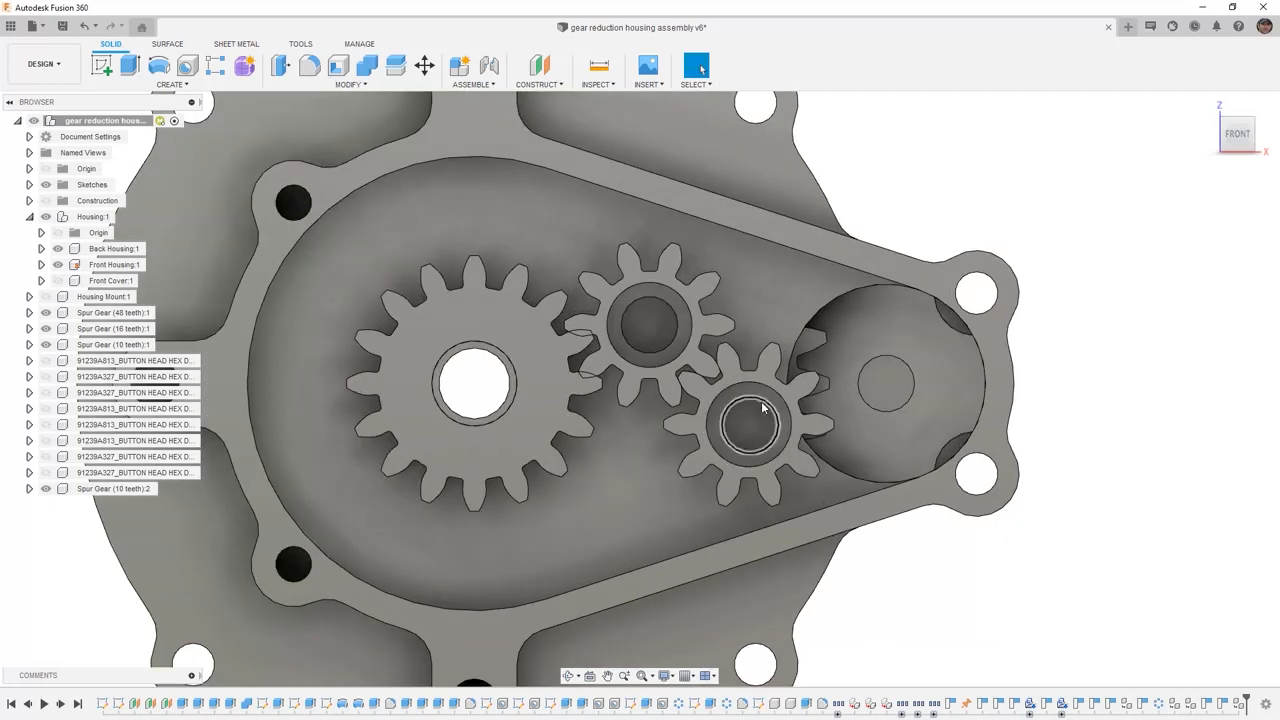
click(365, 84)
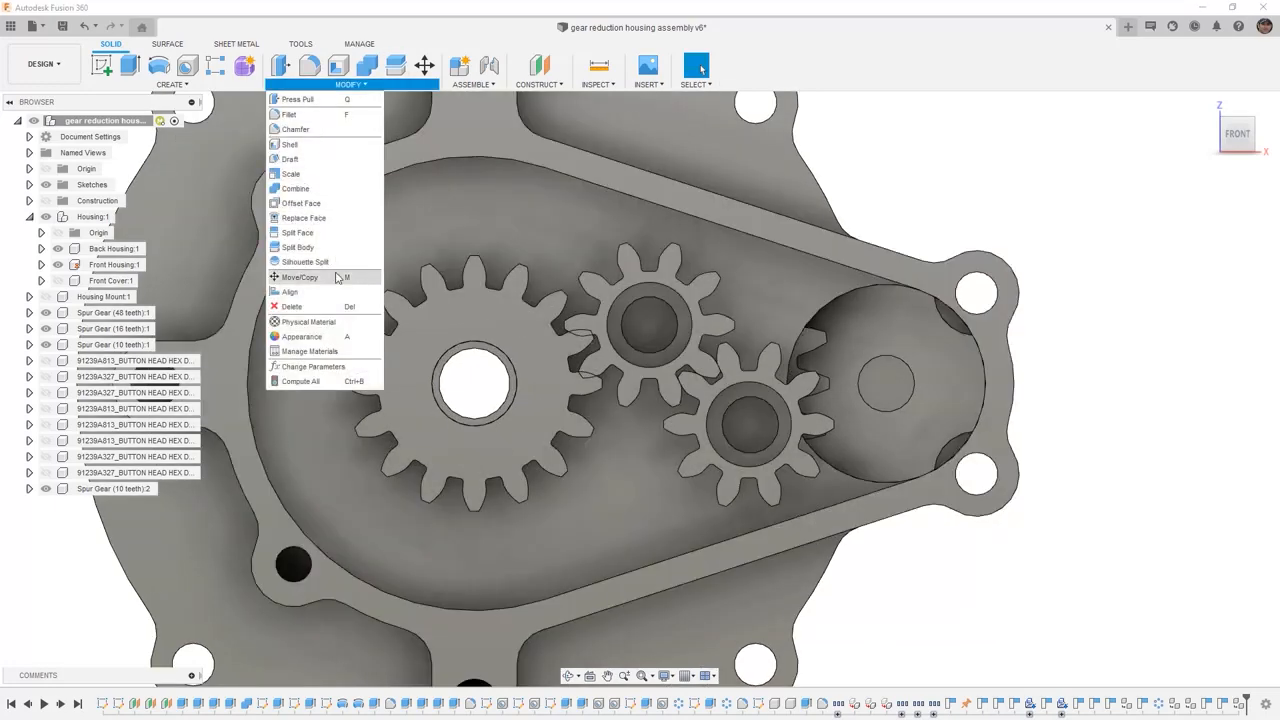
click(334, 298)
shift+middle_drag(740, 455, 698, 441)
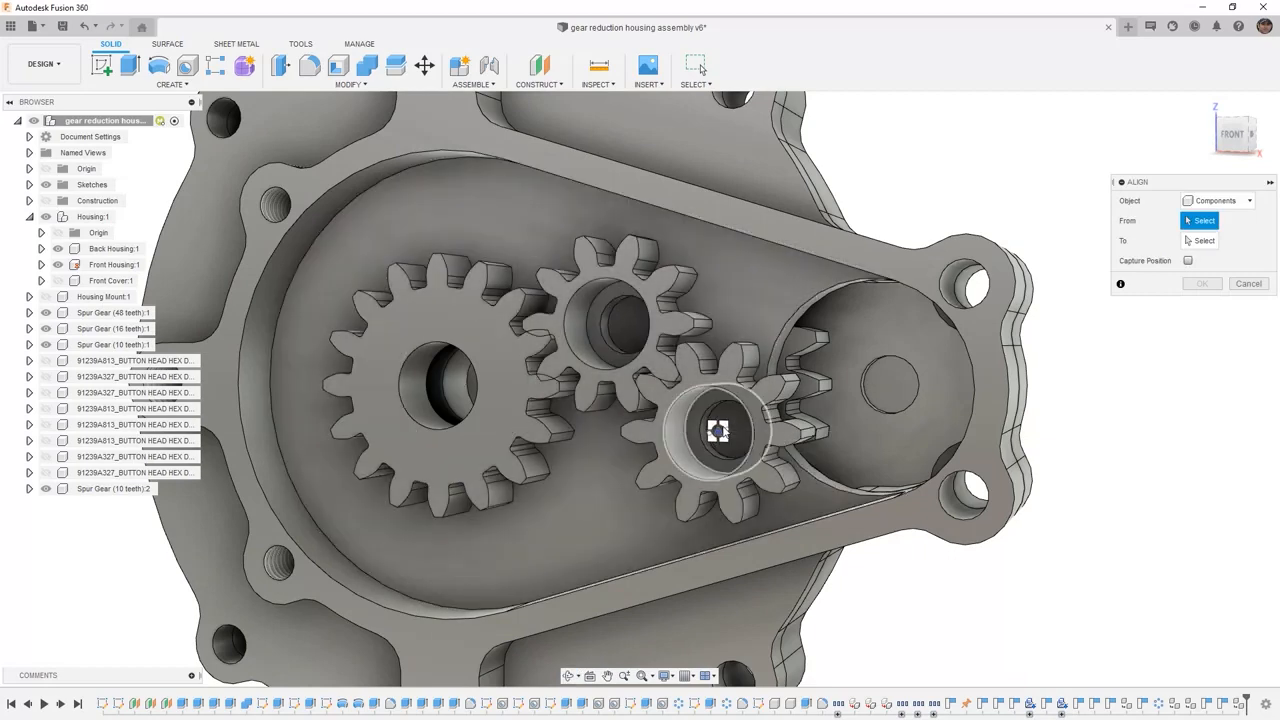
click(726, 430)
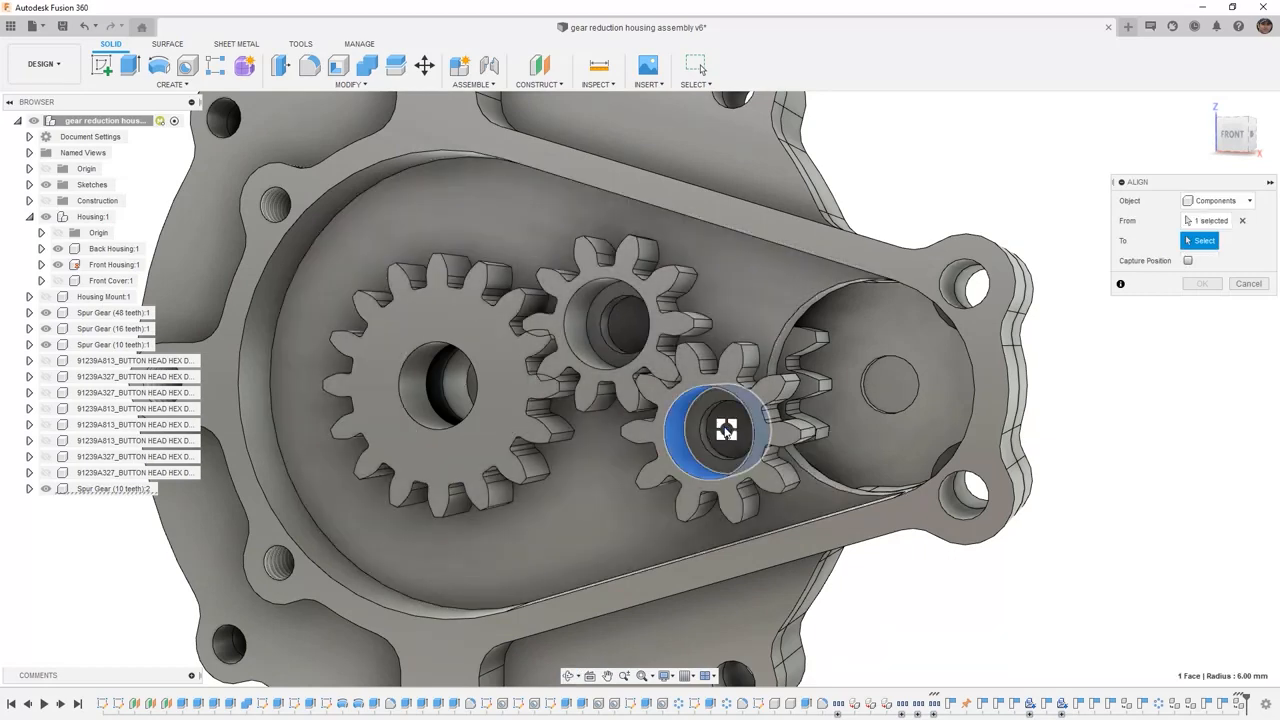
scroll(713, 410, up, 3)
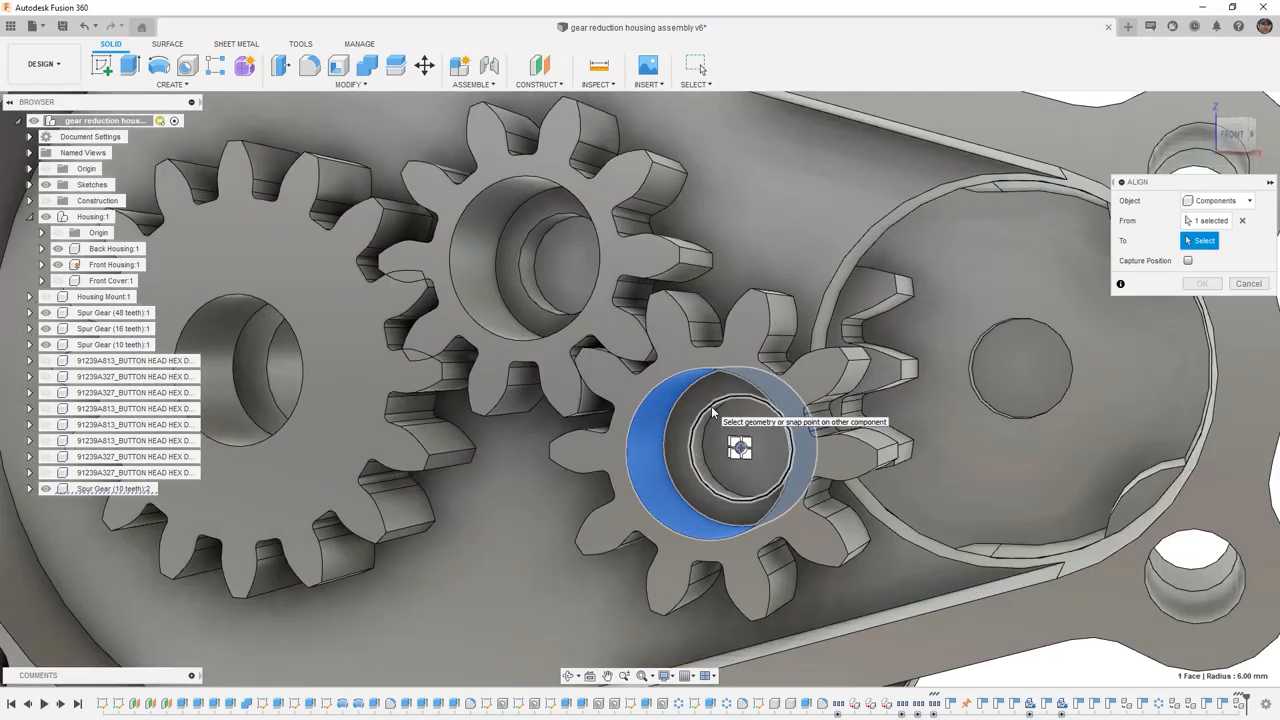
click(713, 410)
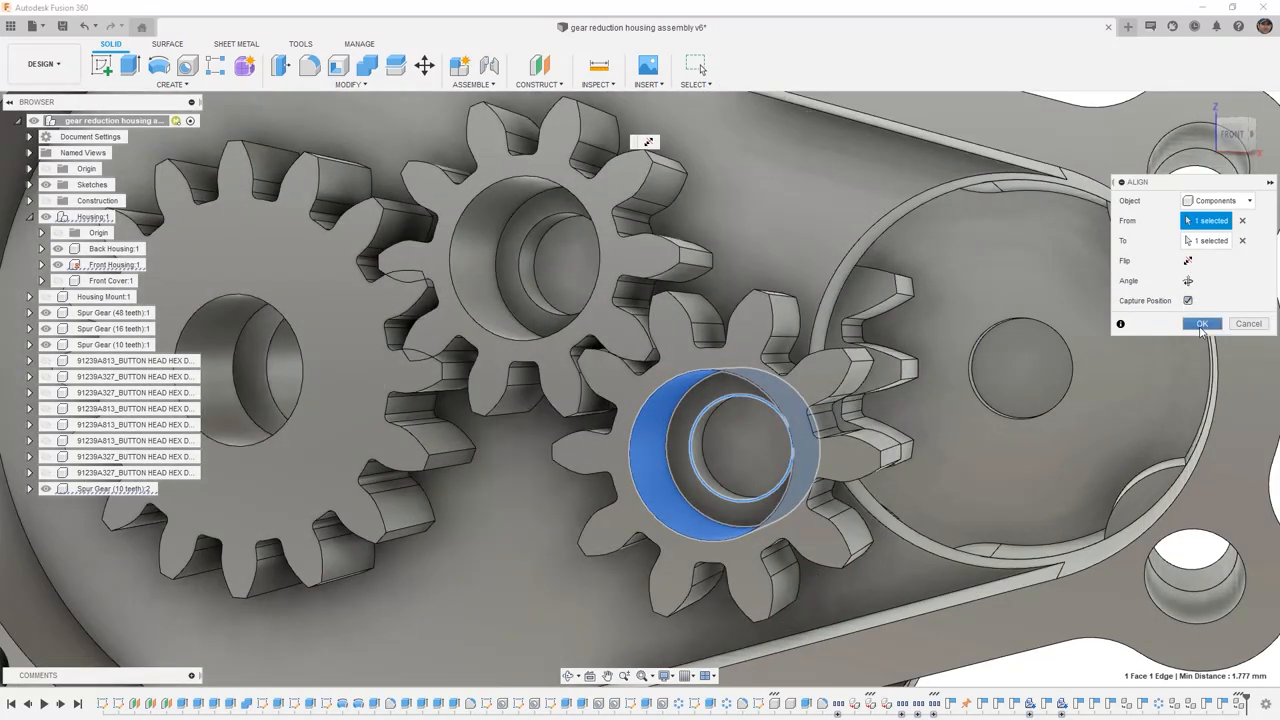
click(1202, 323)
Step: Copy the original 10-tooth spur gear and paste it as a new, independent component
scroll(798, 331, down, 5)
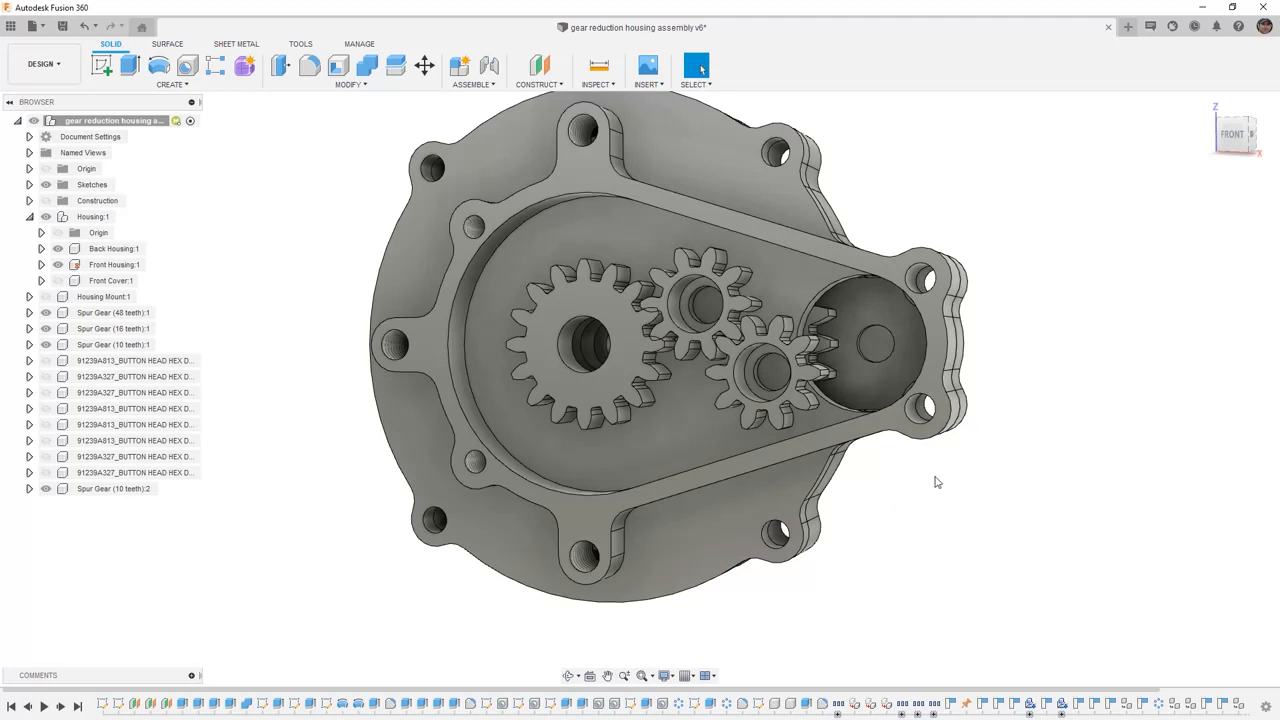
click(1233, 134)
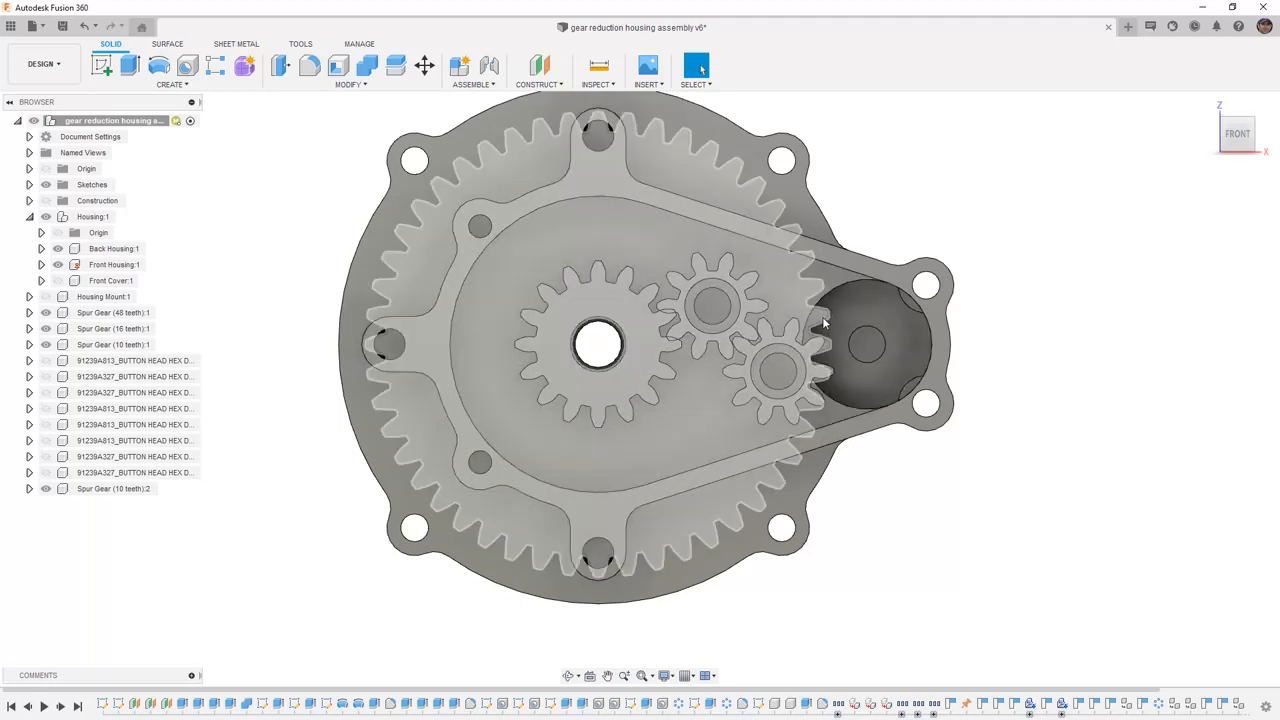
click(103, 348)
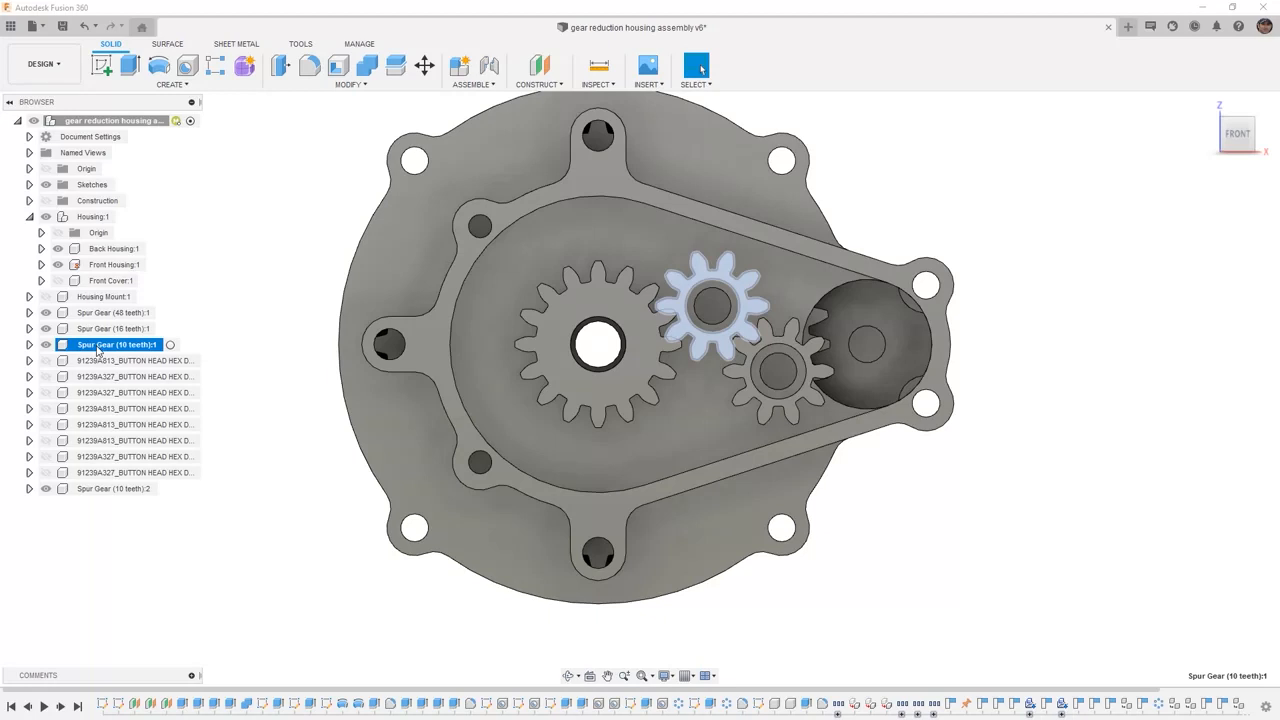
click(107, 490)
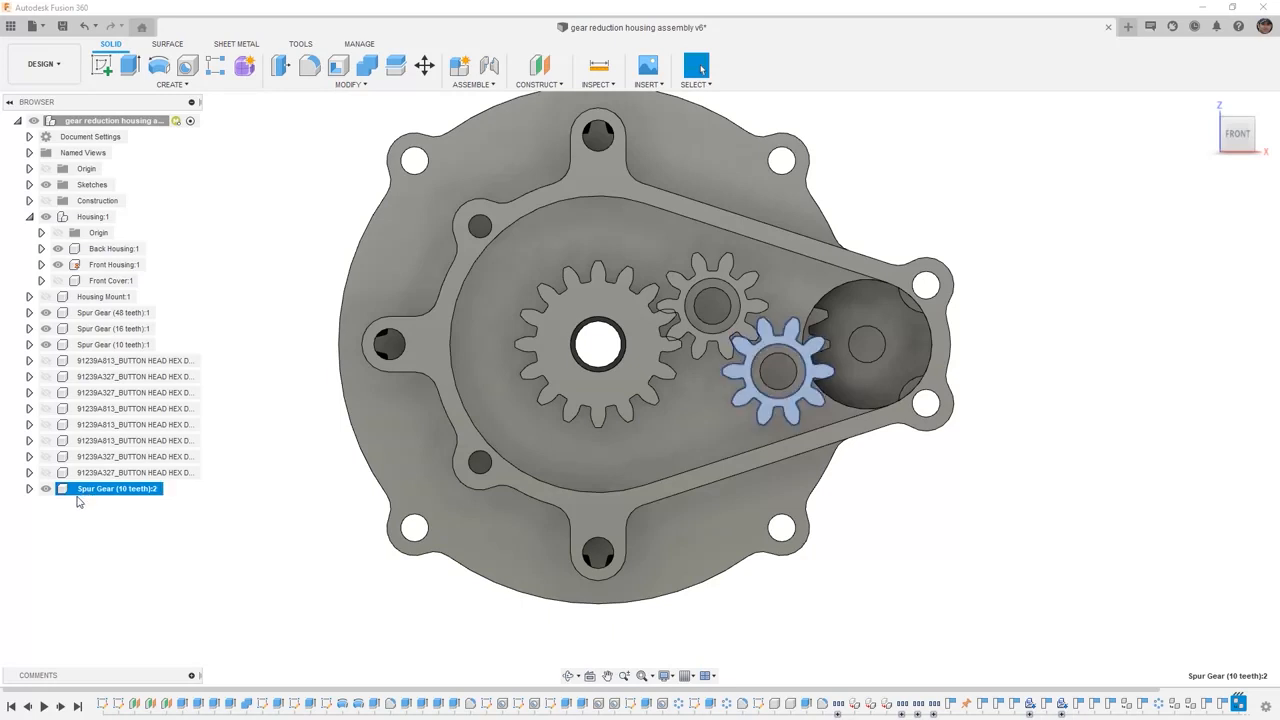
click(89, 345)
right_click(89, 350)
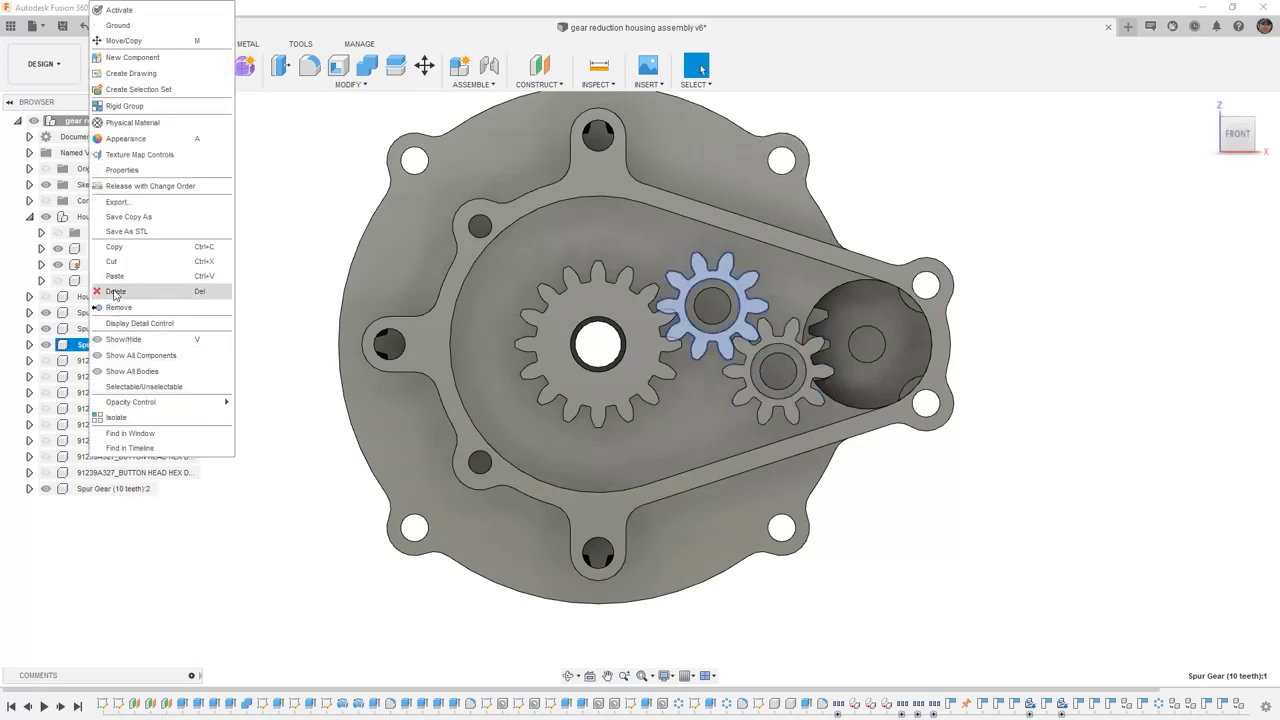
click(125, 247)
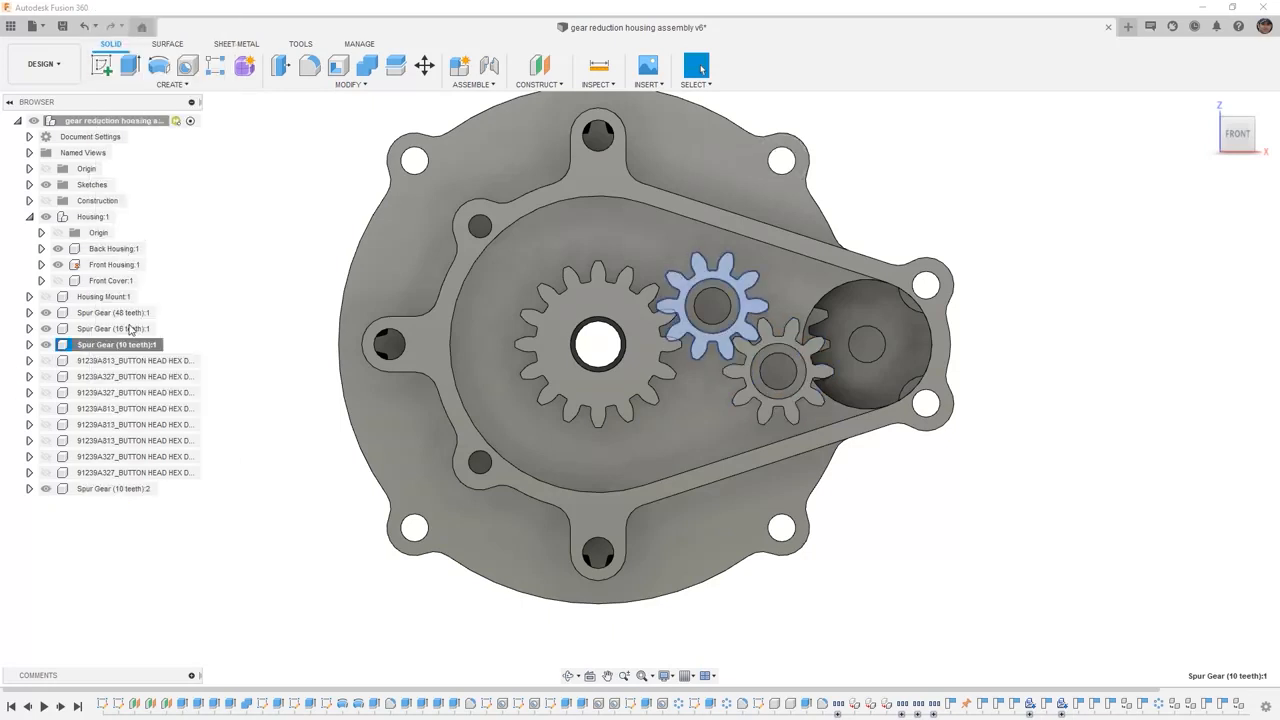
click(112, 490)
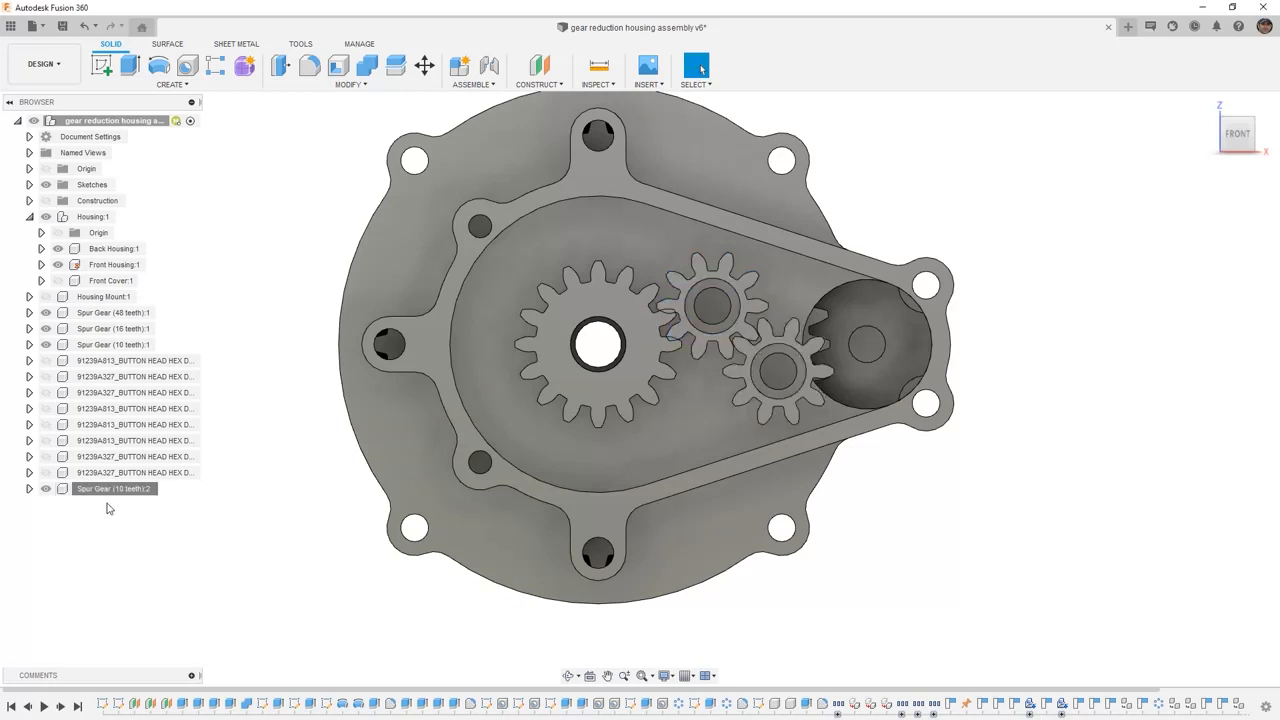
right_click(108, 508)
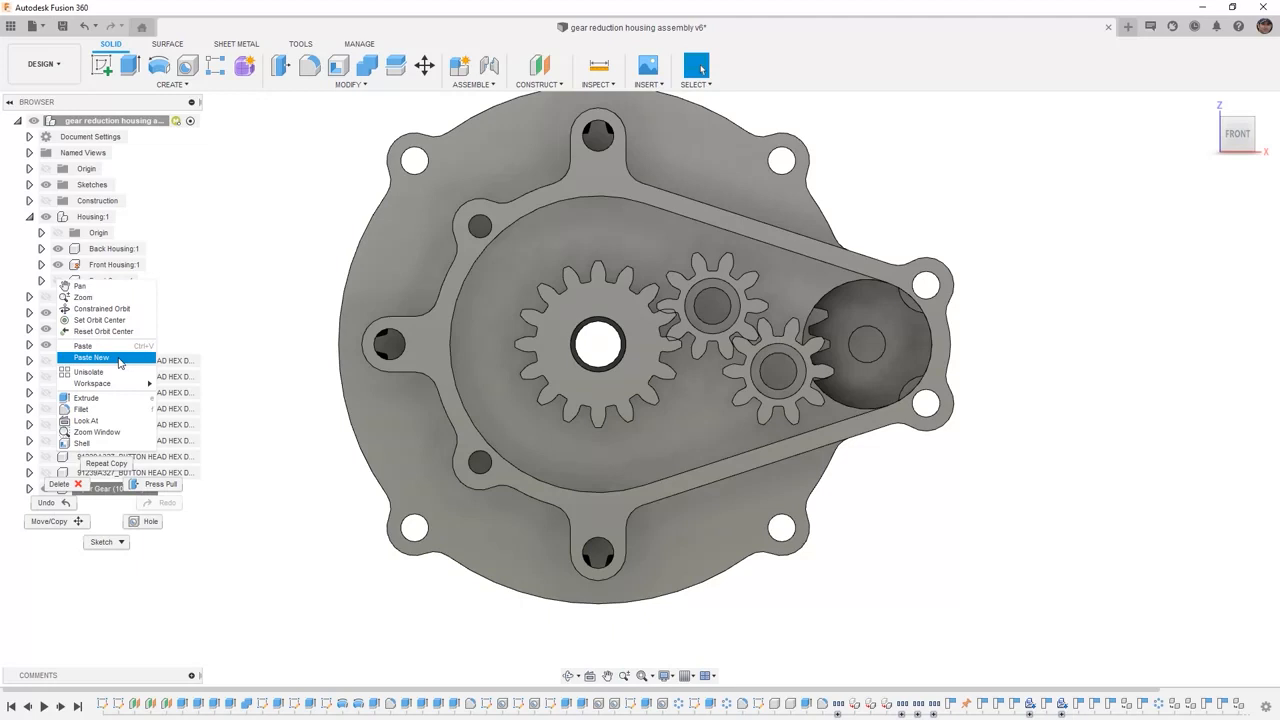
click(92, 357)
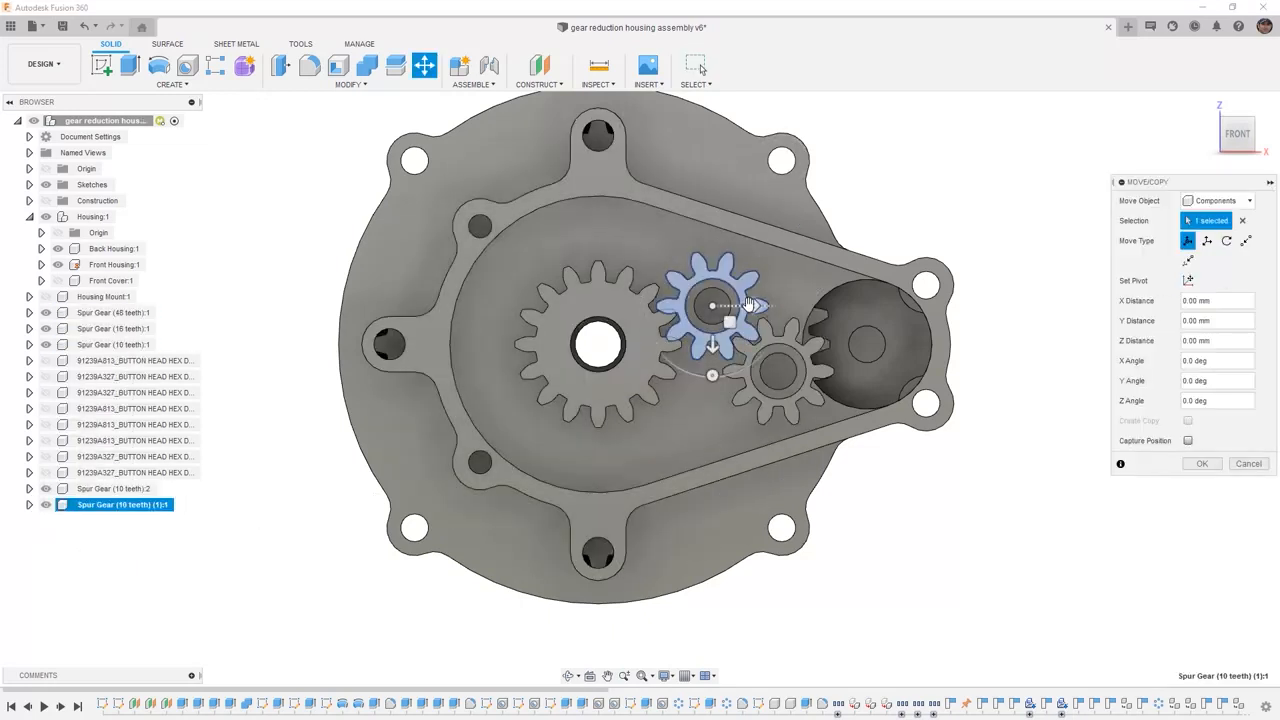
Step: Move the new gear along X until it sits clear of the housing's narrow end, with Capture Position enabled
drag(750, 305, 1068, 312)
click(1188, 440)
click(1200, 465)
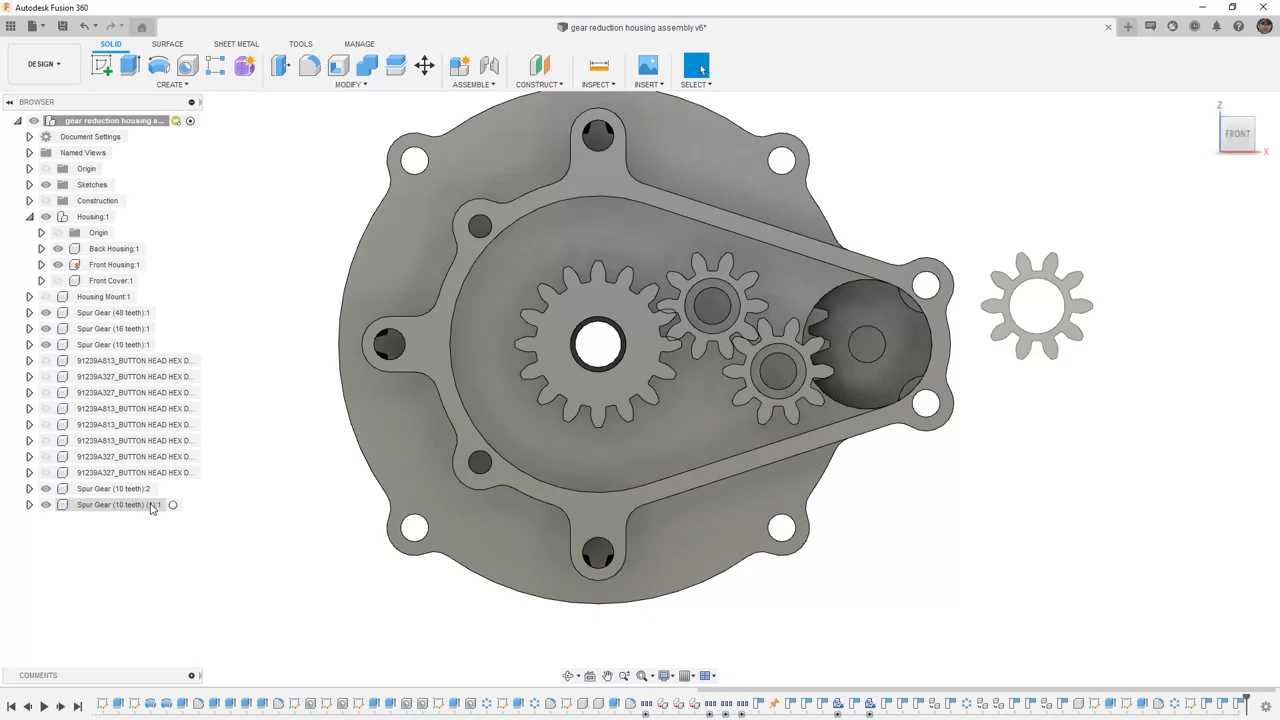
Step: Rename the new gear component as Spur Gear (10 teeth) (long)
click(158, 505)
click(158, 505)
click(164, 505)
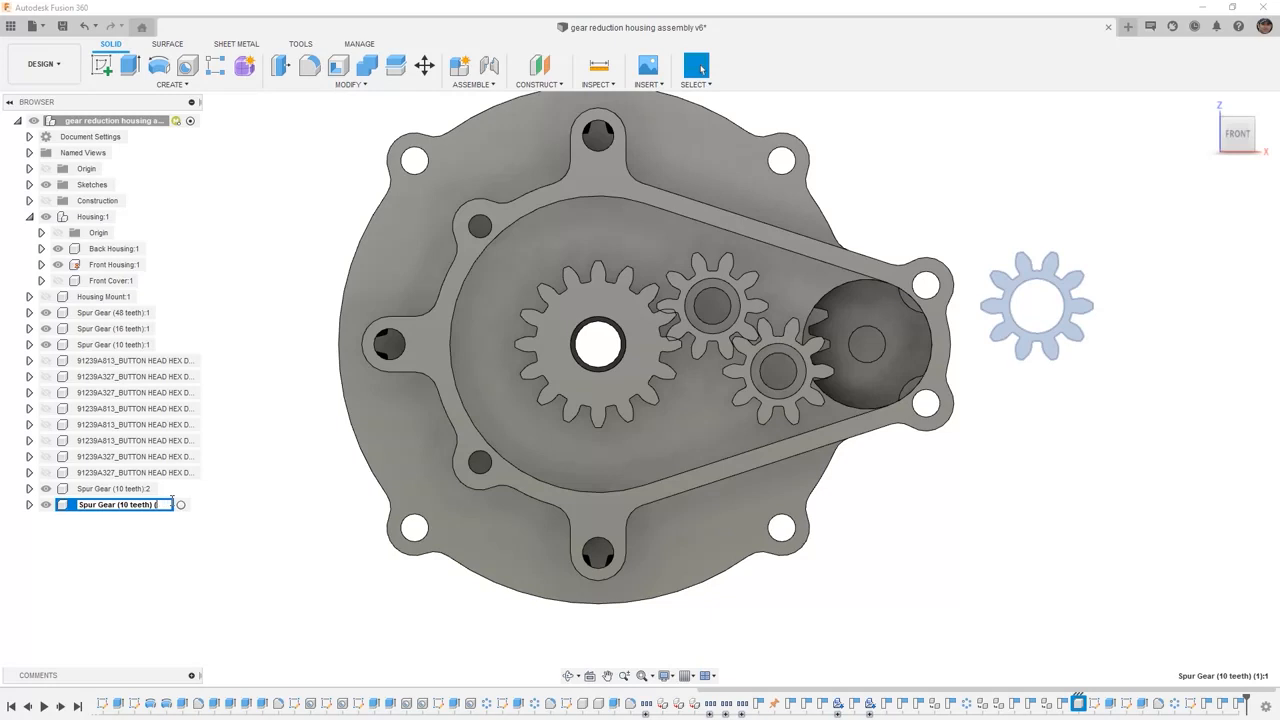
text(long))
key(Return)
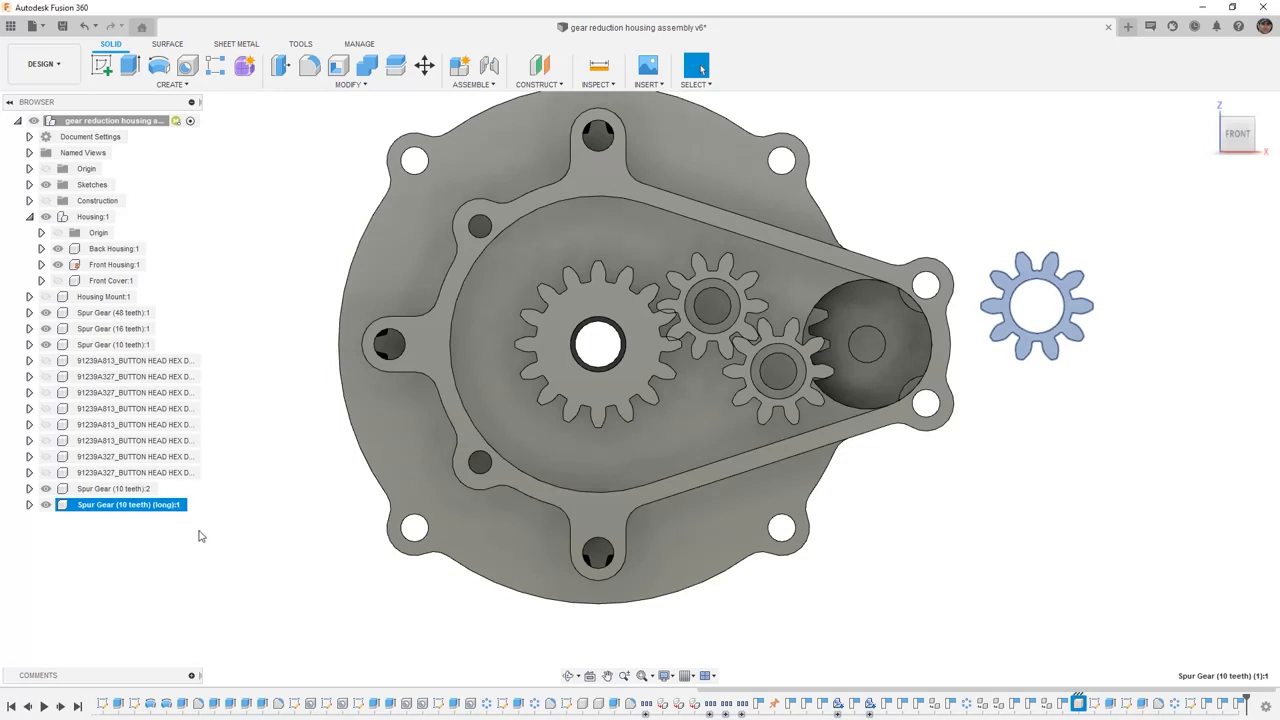
key(Escape)
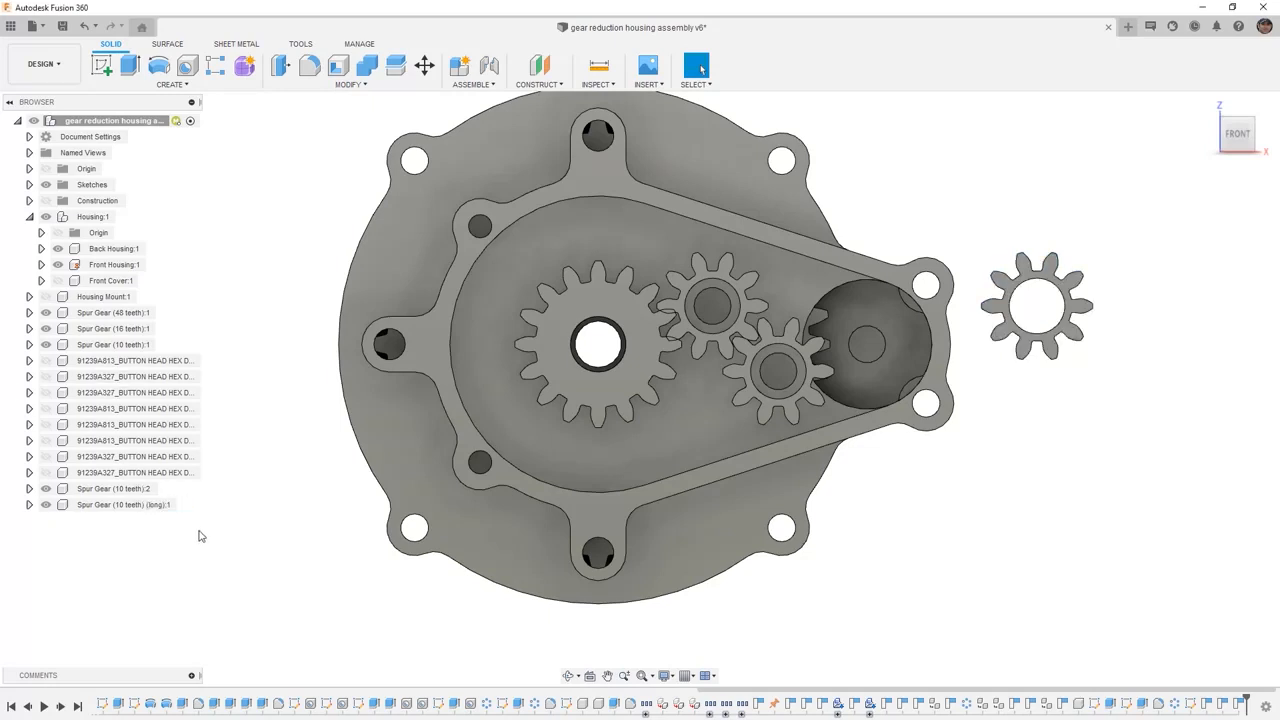
Step: Hide the back housing to expose the 48-tooth gear behind the front housing
shift+middle_drag(1060, 451, 968, 486)
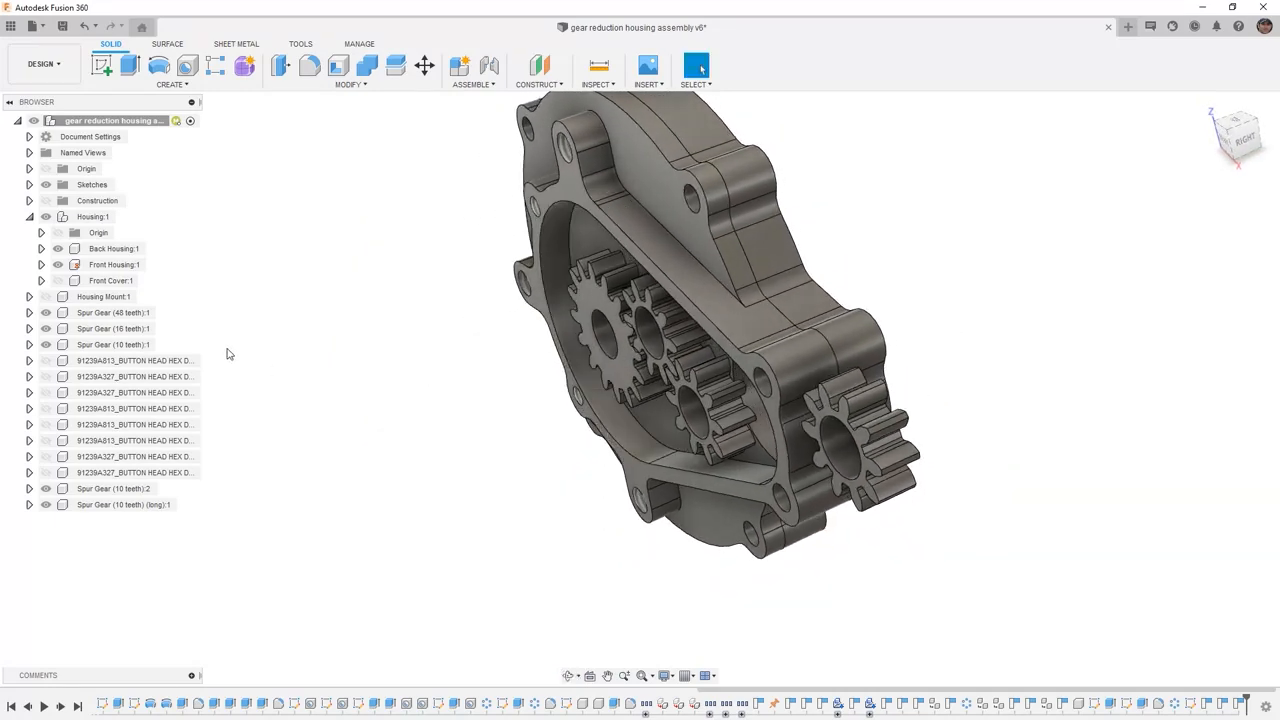
click(57, 248)
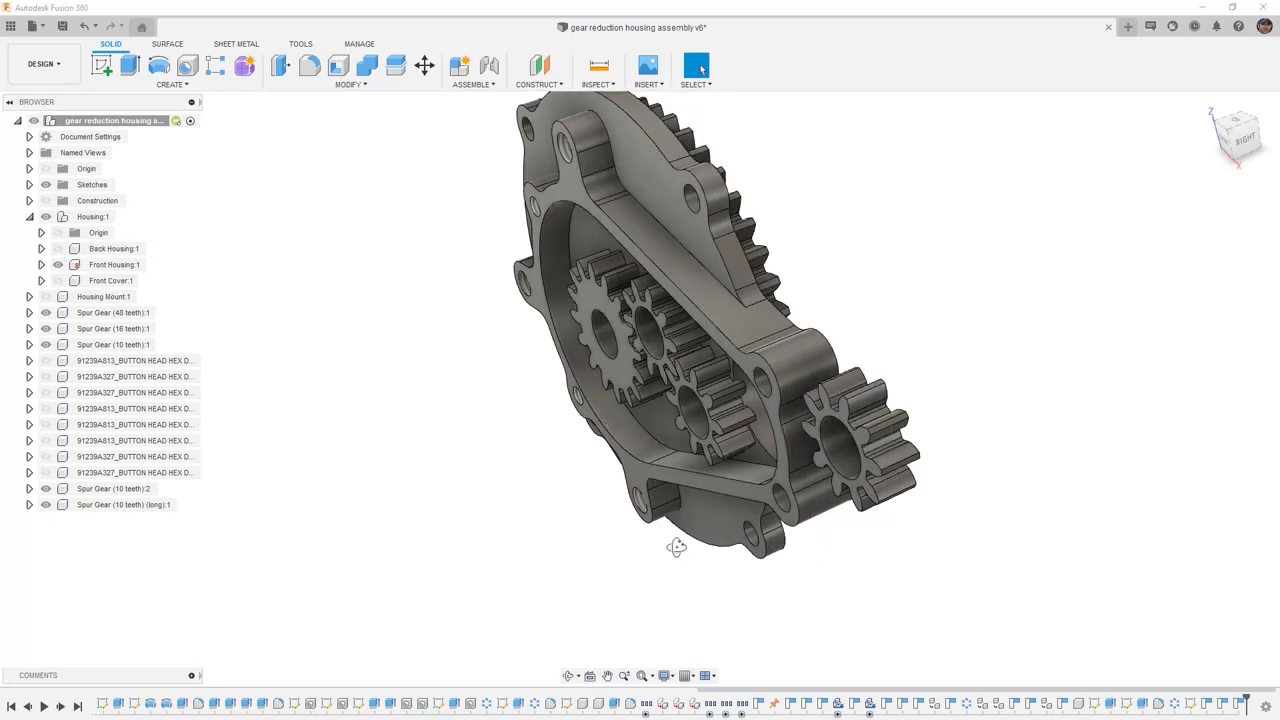
mouse_move(677, 547)
shift+middle_down()
mouse_move(620, 546)
mouse_move(609, 529)
mouse_move(690, 550)
shift+middle_up()
shift+middle_drag(837, 534, 758, 447)
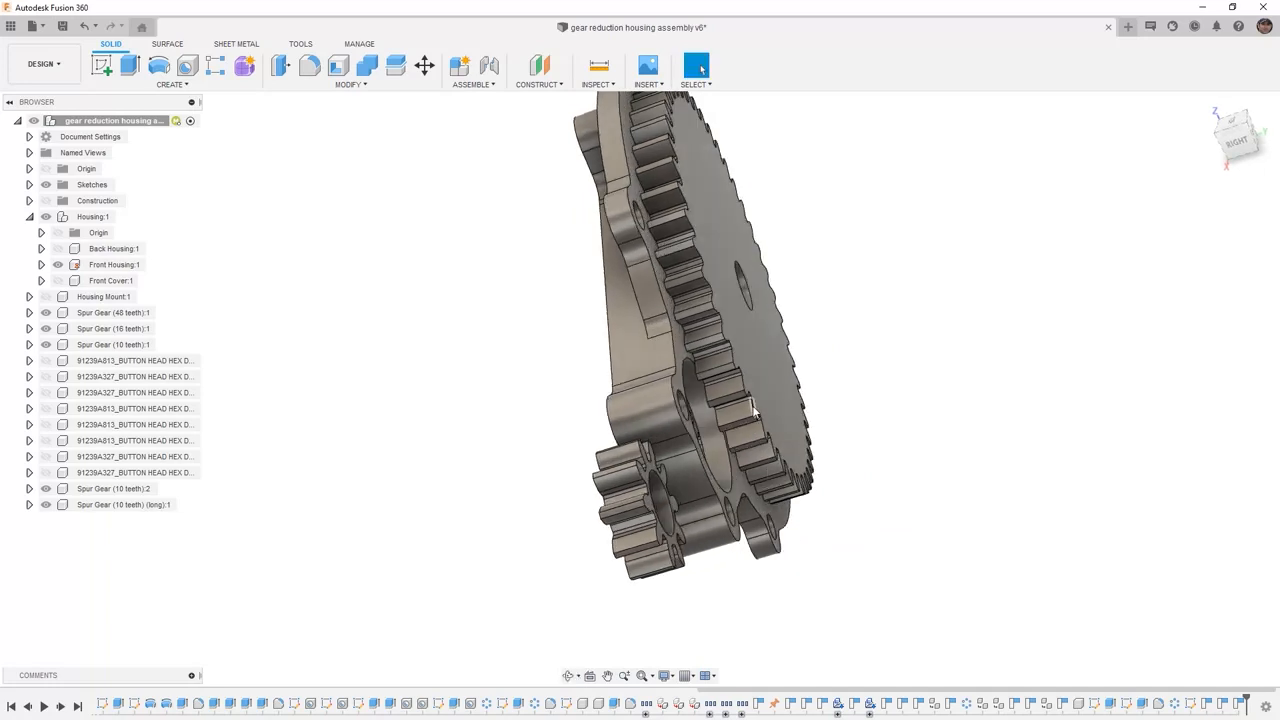
Step: Measure the distance between the long 10-tooth gear's back face and the 48-tooth gear's outer flat face
click(598, 65)
shift+middle_drag(736, 569, 691, 569)
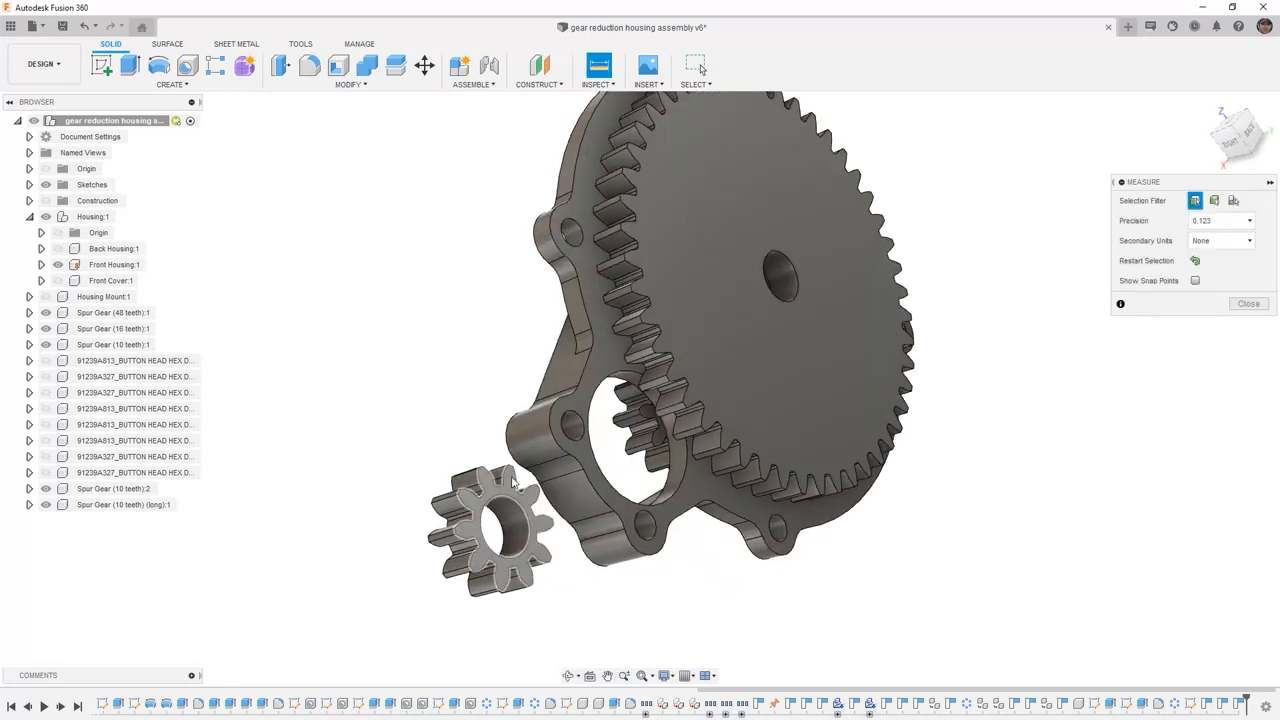
click(518, 488)
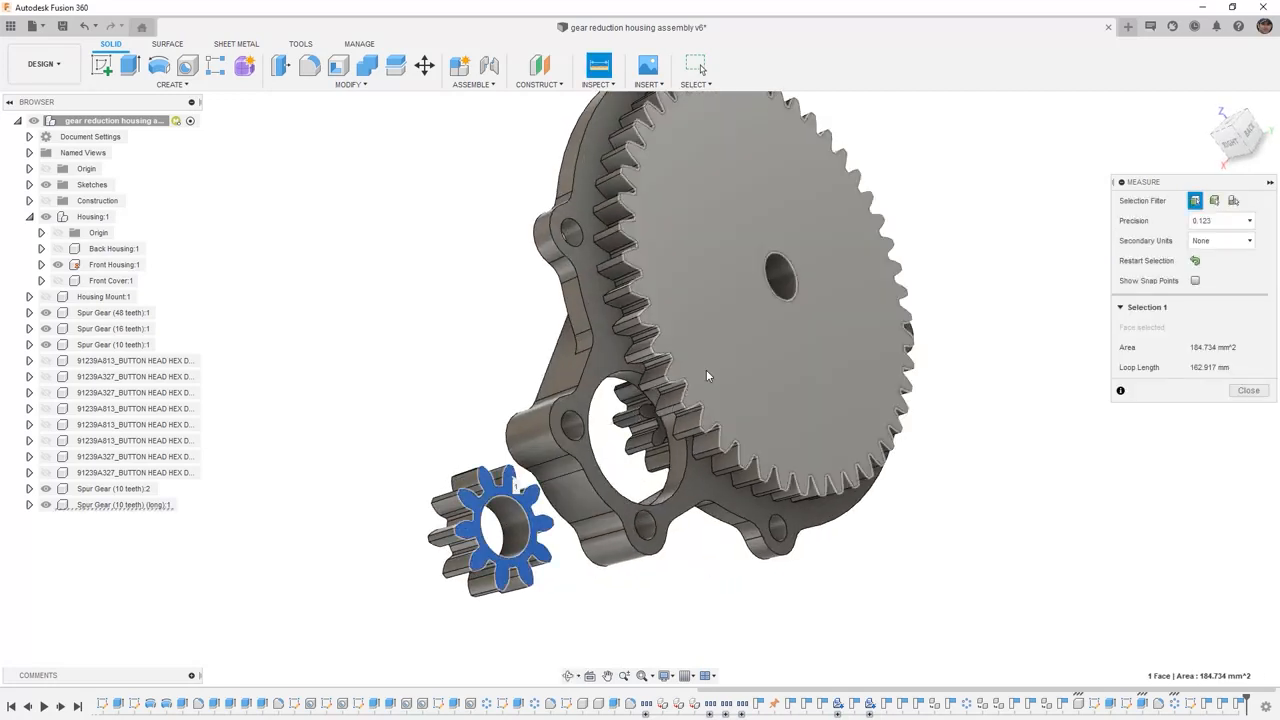
click(709, 377)
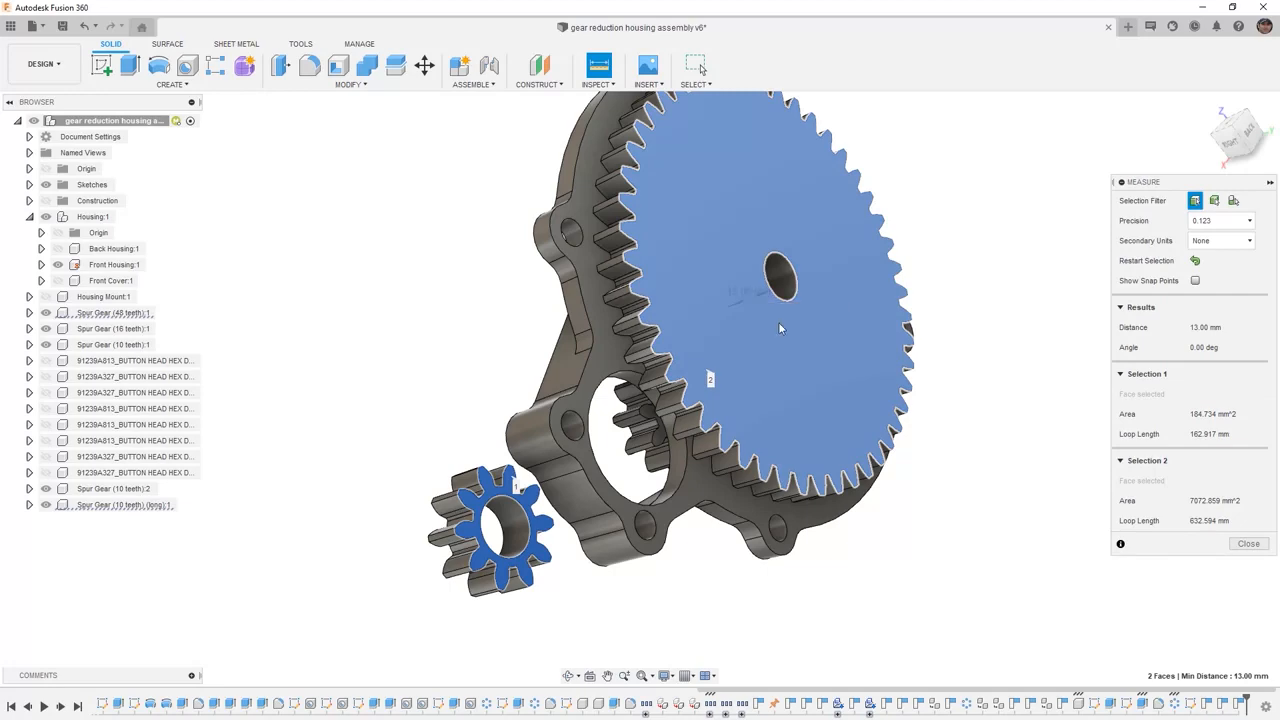
click(1240, 546)
Step: Press Pull the back face of the long 10-tooth gear by 13 mm and check its length against the 48-tooth gear from the side
shift+middle_drag(872, 558, 1000, 546)
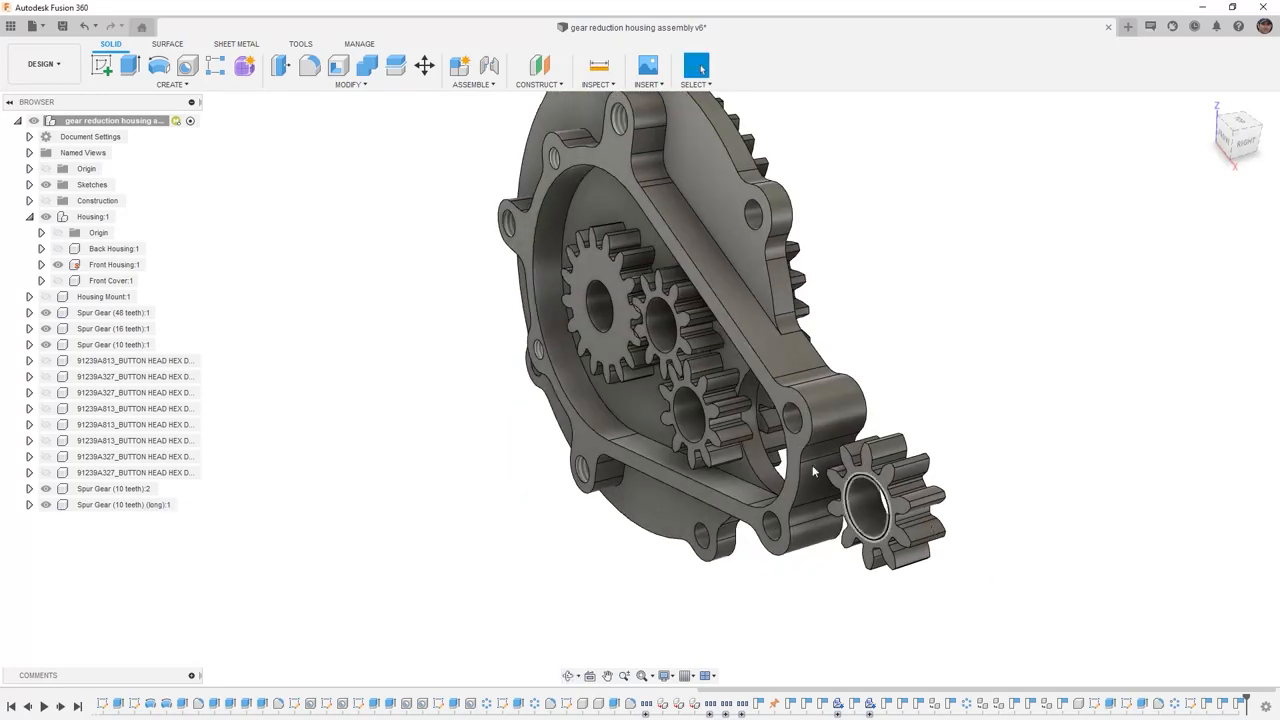
click(351, 84)
click(310, 101)
shift+middle_drag(1023, 562, 603, 460)
scroll(603, 460, up, 2)
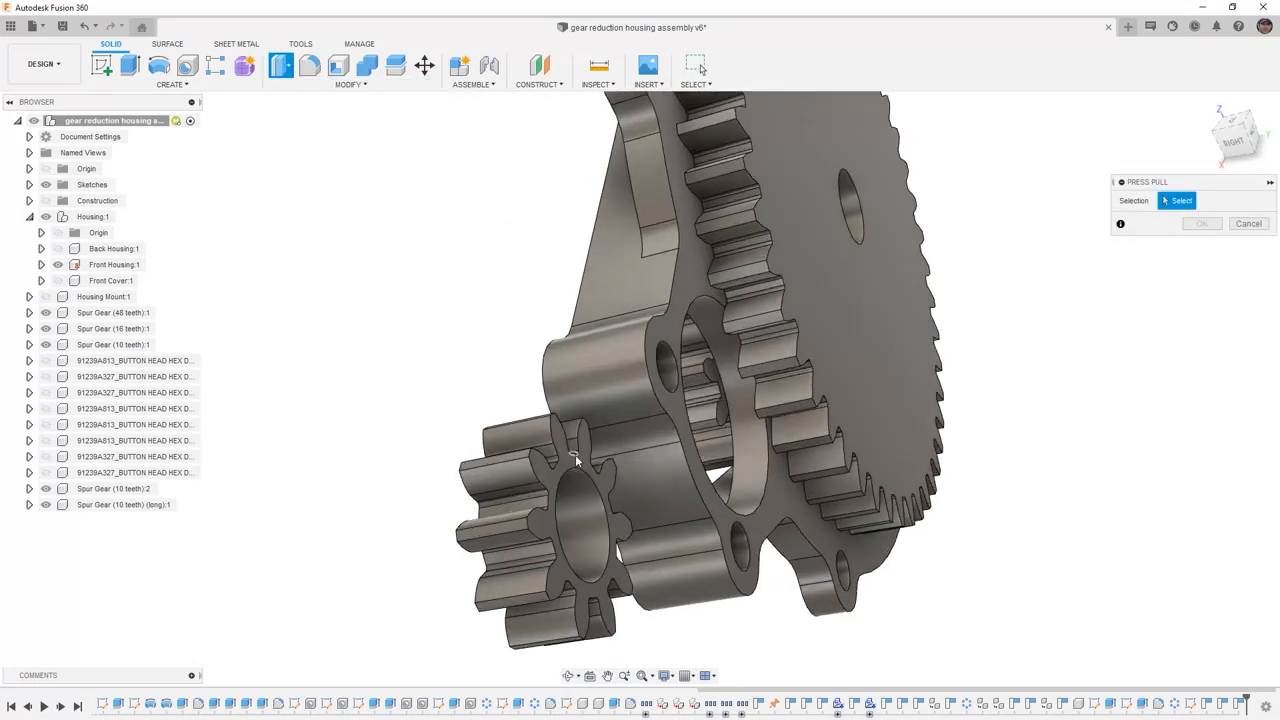
click(588, 454)
drag(595, 456, 708, 447)
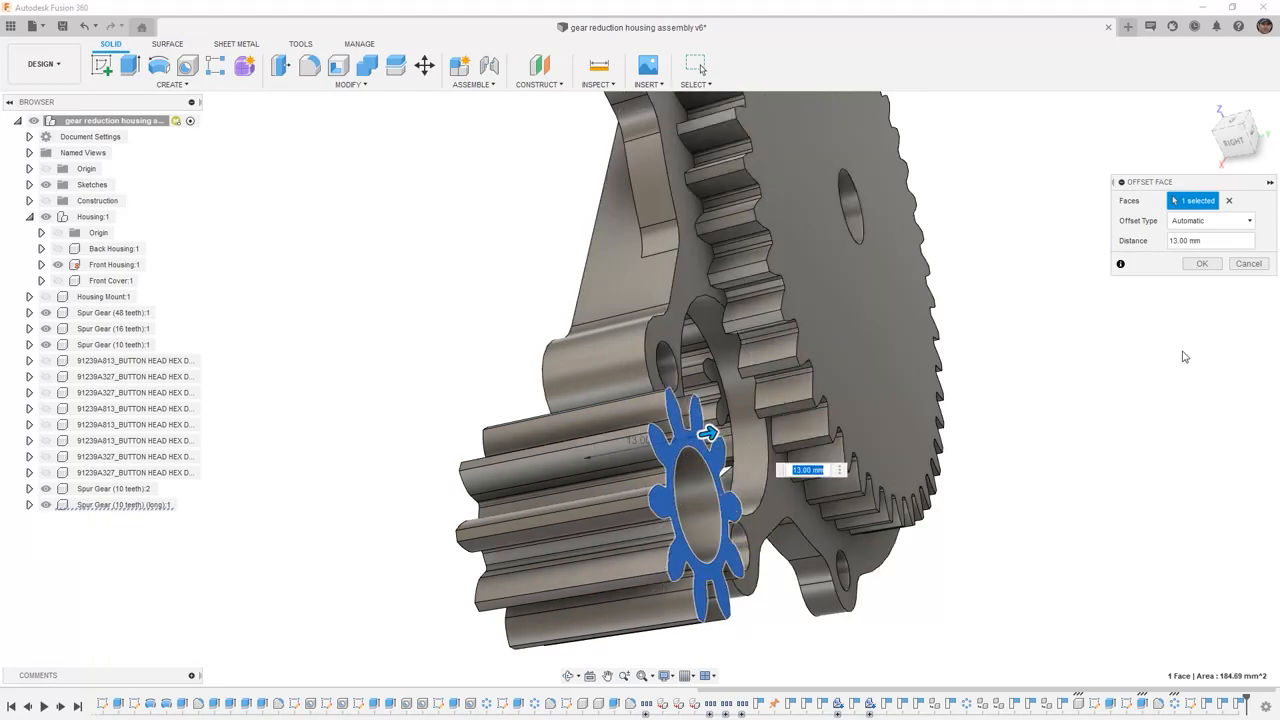
click(1202, 263)
shift+middle_drag(1100, 366, 1061, 432)
click(1235, 144)
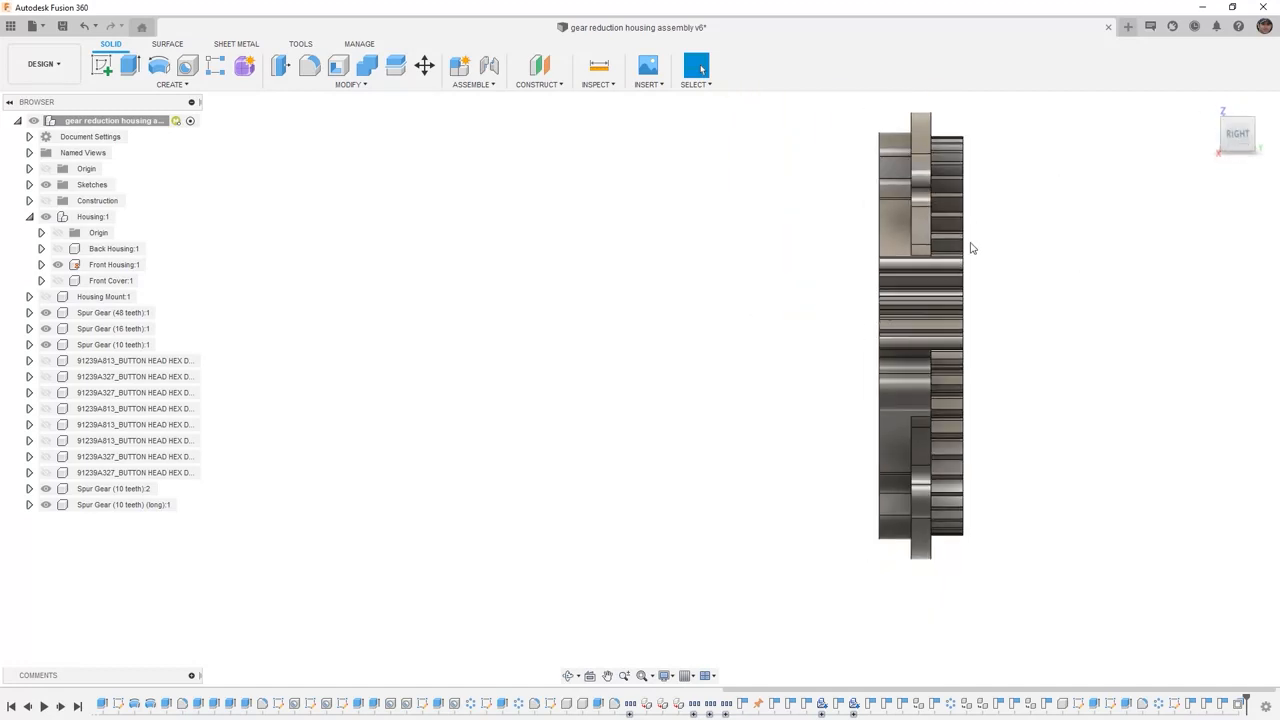
Step: Preview a 7 mm Press Pull on the front face of the copied 10-tooth gear inside the housing without applying it
shift+middle_drag(938, 342, 1035, 372)
scroll(922, 367, up, 3)
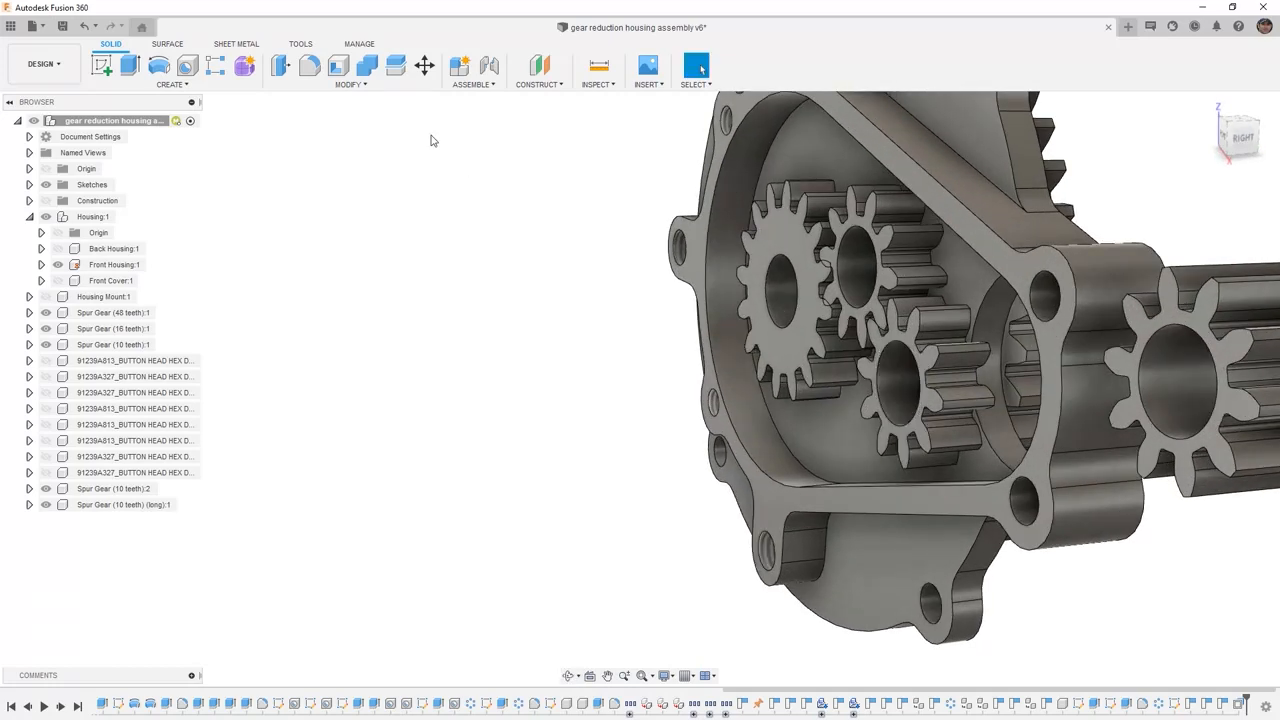
click(281, 67)
scroll(929, 349, up, 2)
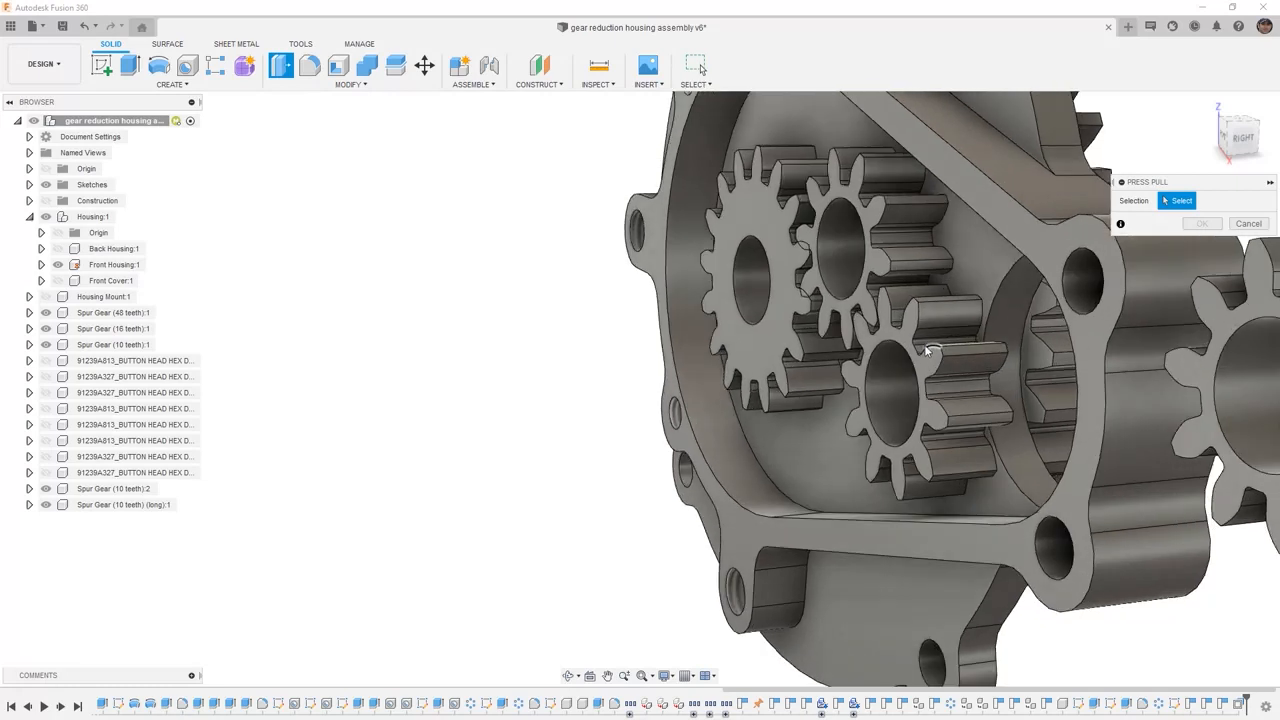
click(916, 364)
drag(916, 364, 855, 366)
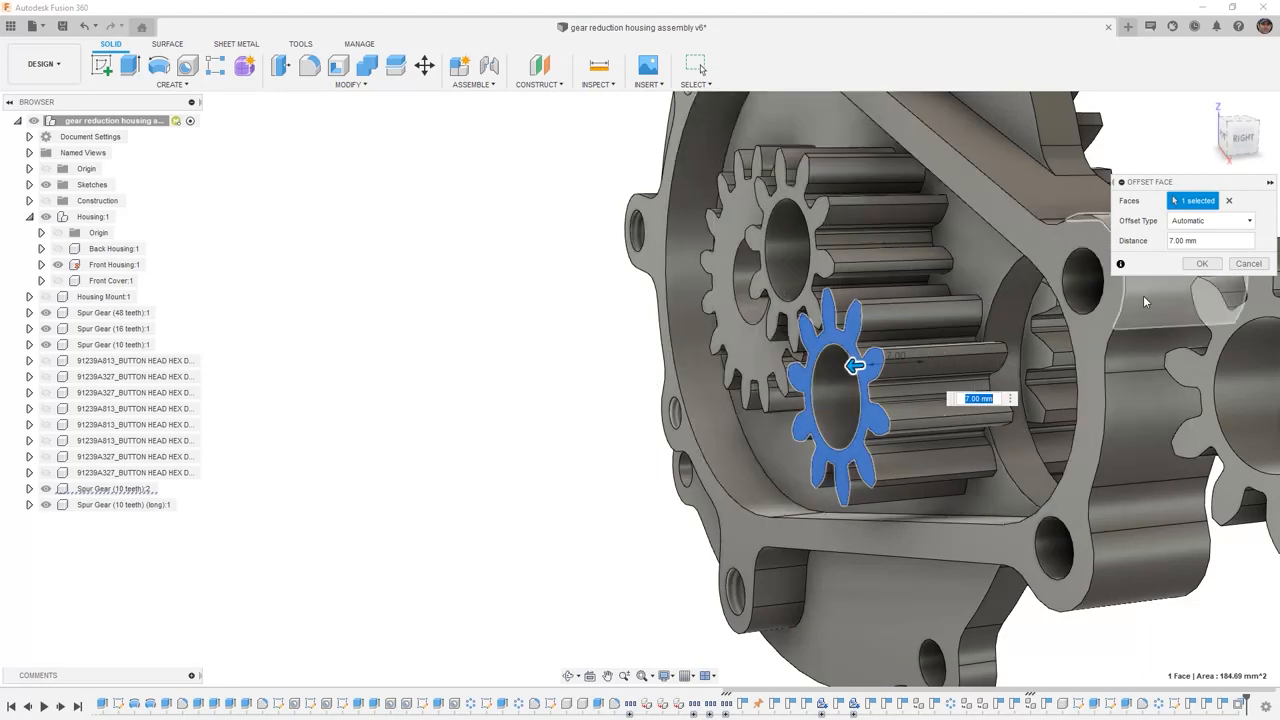
click(1250, 265)
scroll(550, 431, down, 5)
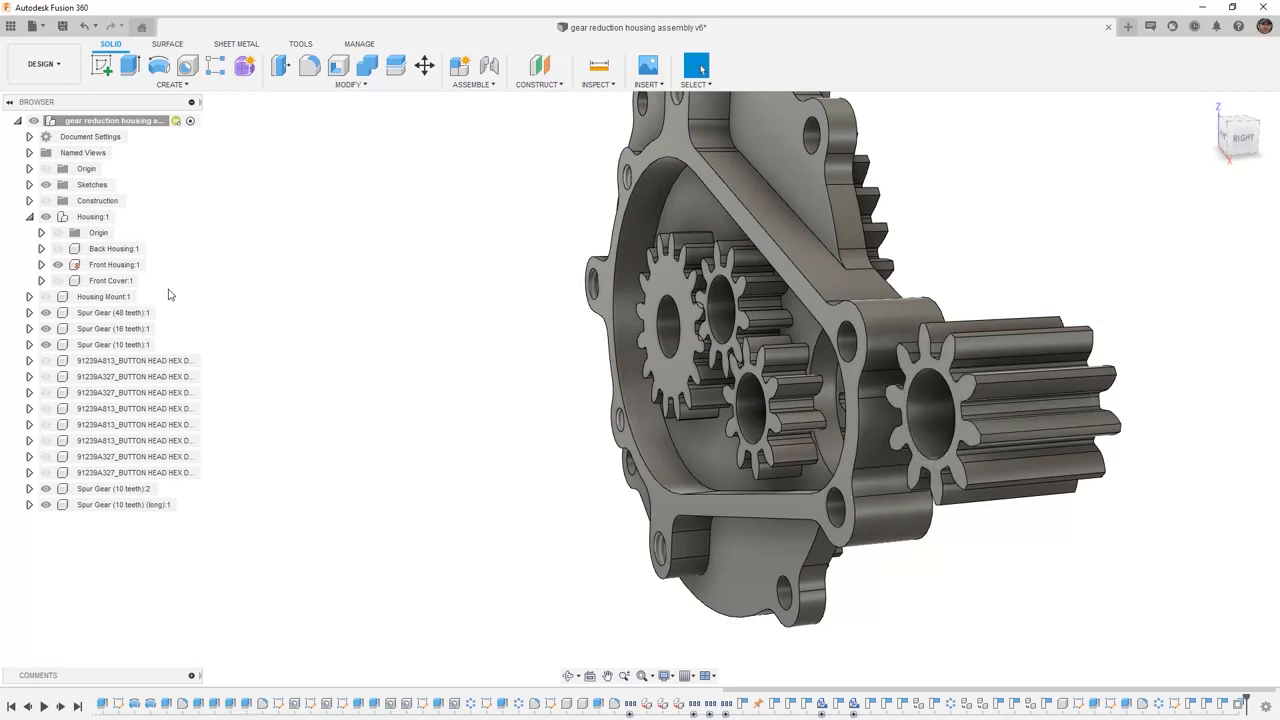
Step: Show the front cover and hide the front housing to expose the cover's inner side
click(108, 280)
click(58, 281)
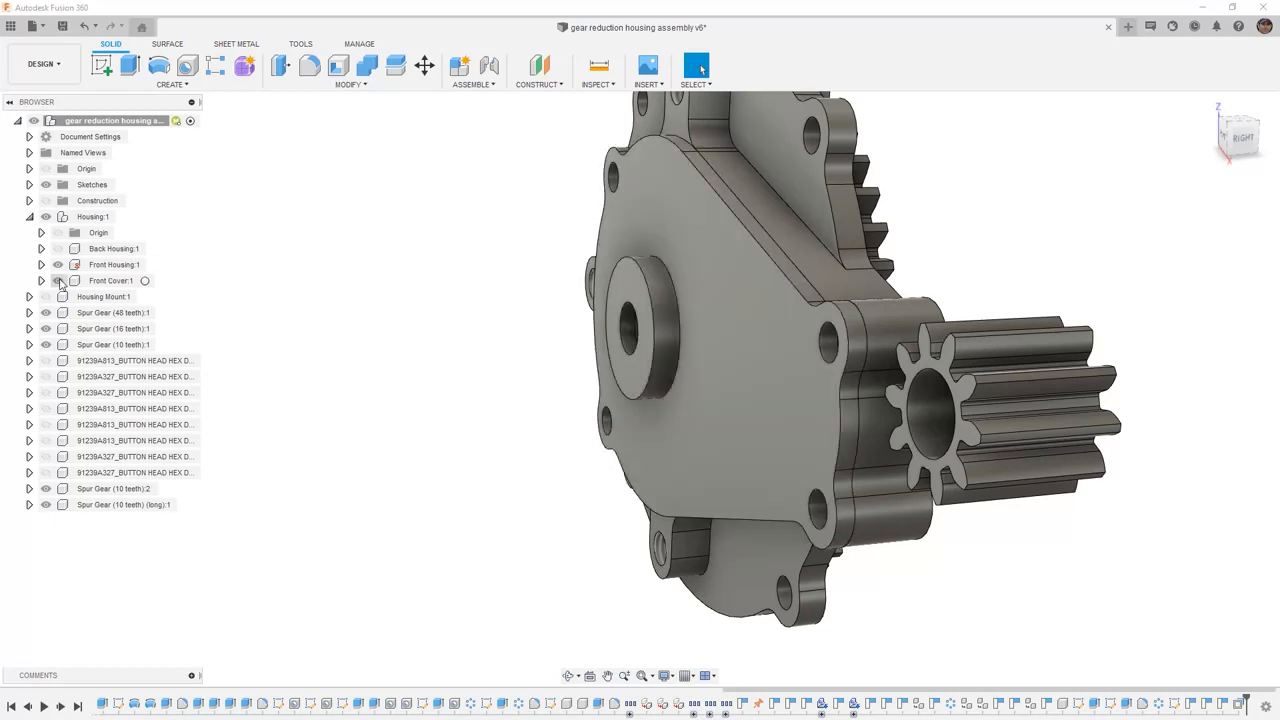
click(58, 264)
shift+middle_drag(647, 475, 614, 449)
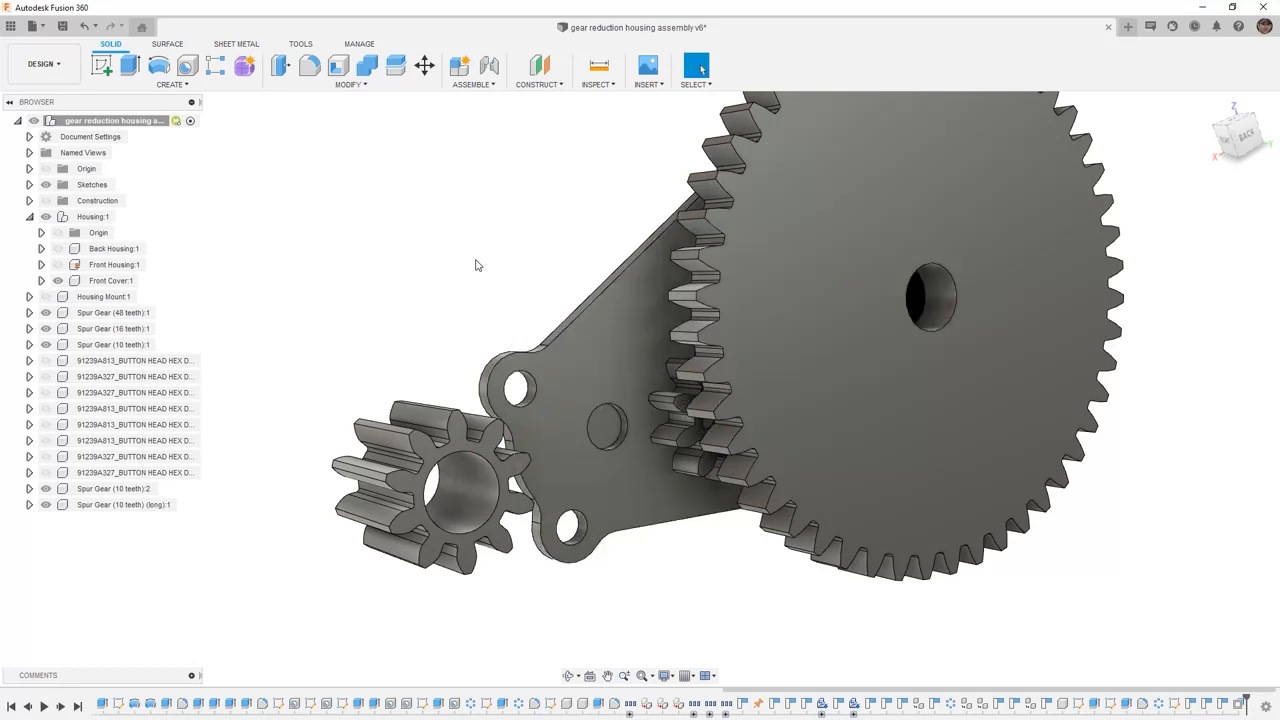
Step: Align the long gear's bore, at its front end, to the free round recess in the front cover, with Capture Position enabled
click(366, 88)
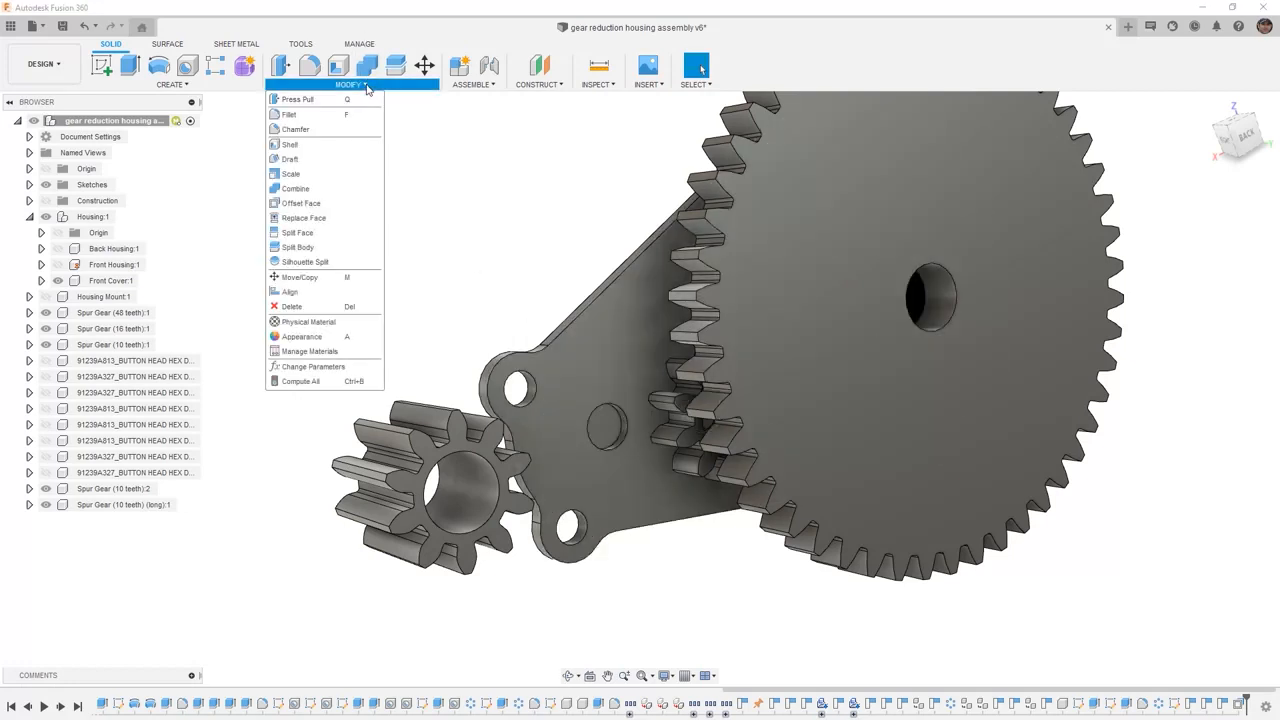
click(306, 294)
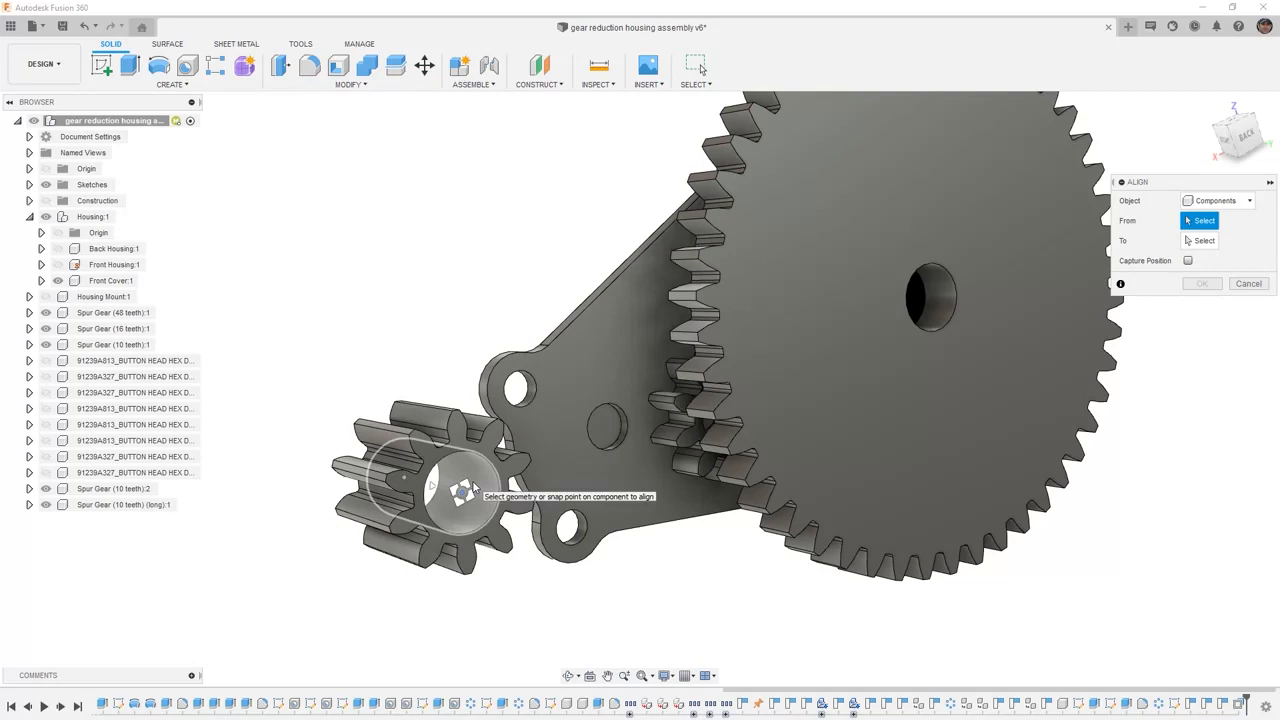
click(452, 486)
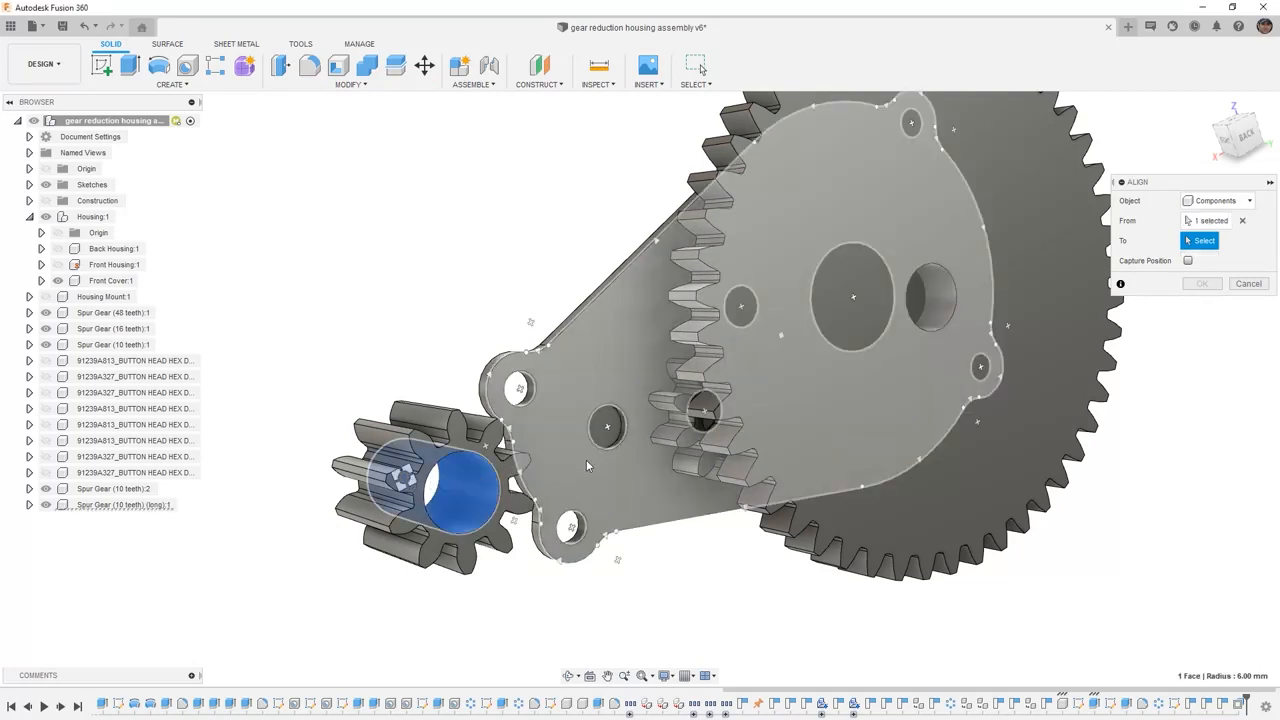
click(608, 428)
click(1188, 300)
click(1201, 324)
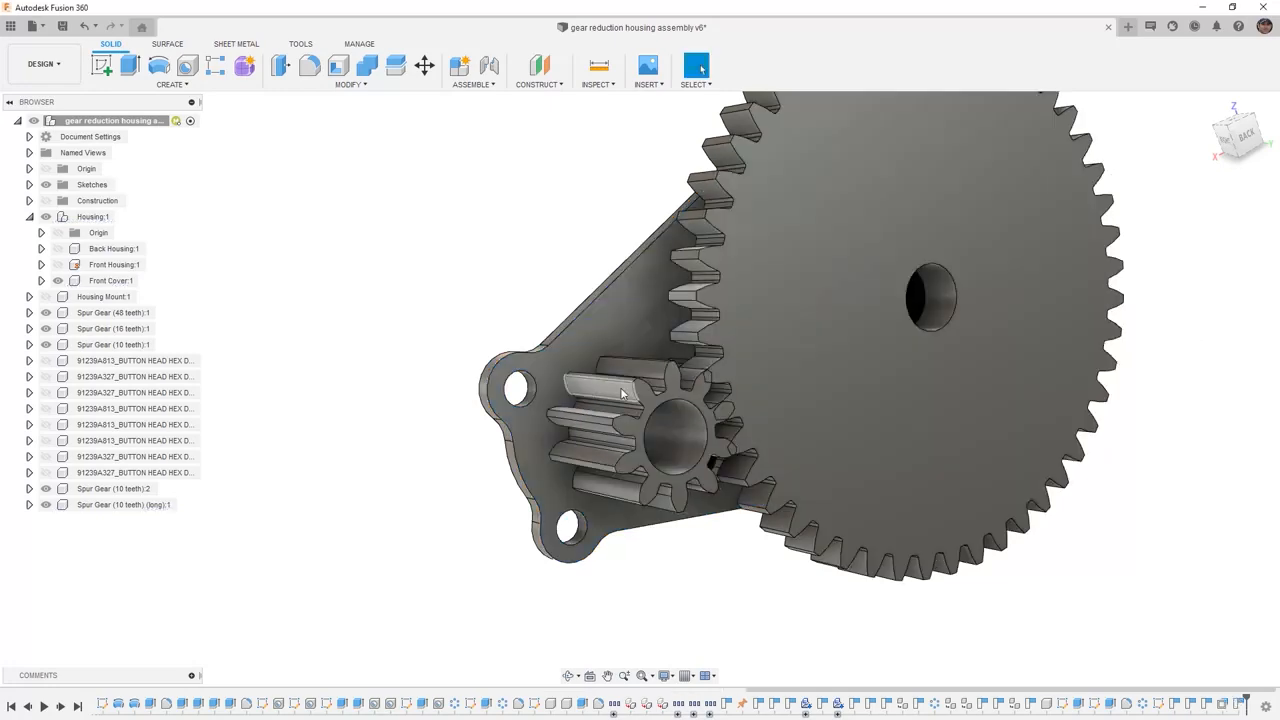
Step: Hide the front cover and show the back housing and front housing around the gear train
click(57, 280)
shift+middle_drag(314, 387, 790, 328)
click(1208, 104)
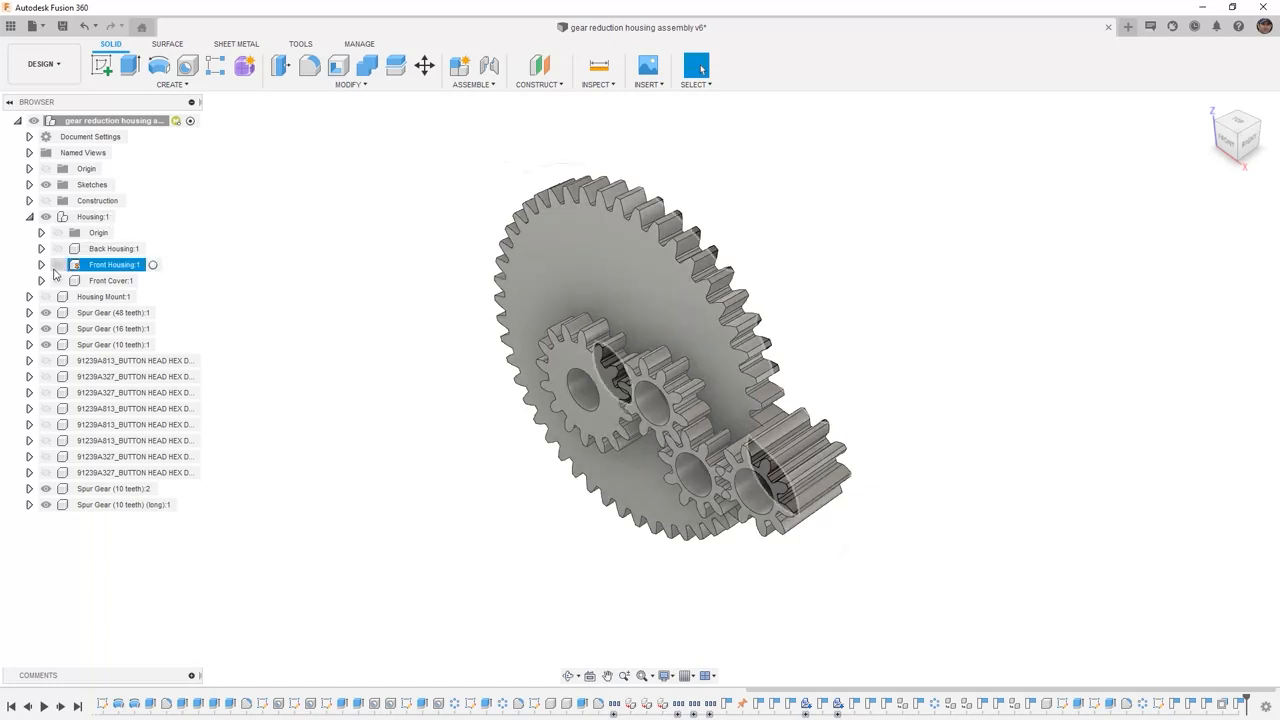
click(57, 249)
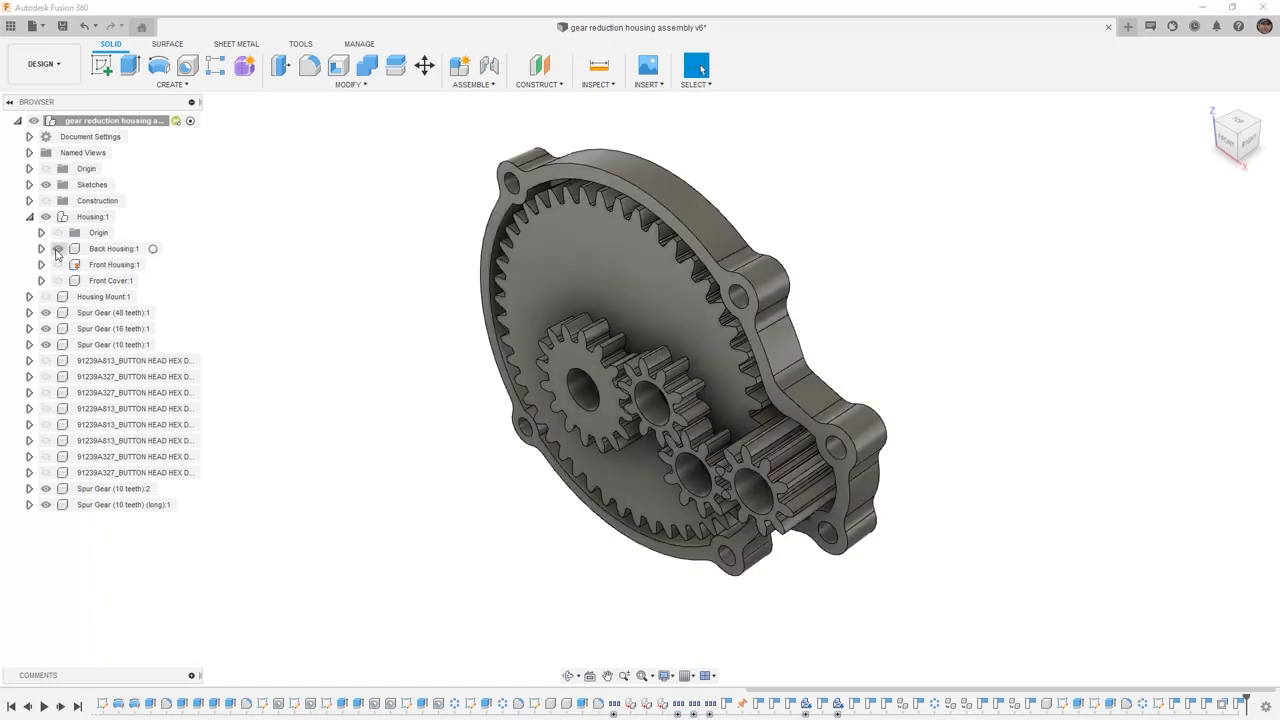
click(57, 265)
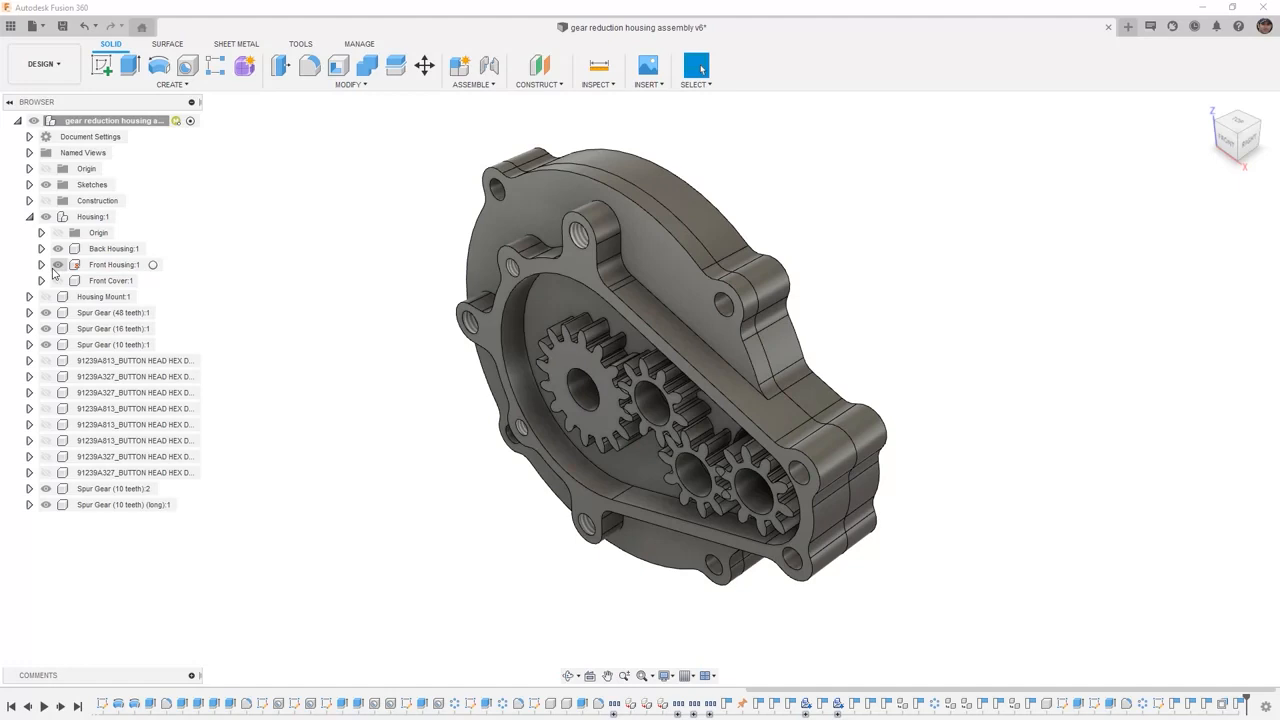
Step: Save the assembly as a new version with the description User Saved
click(62, 25)
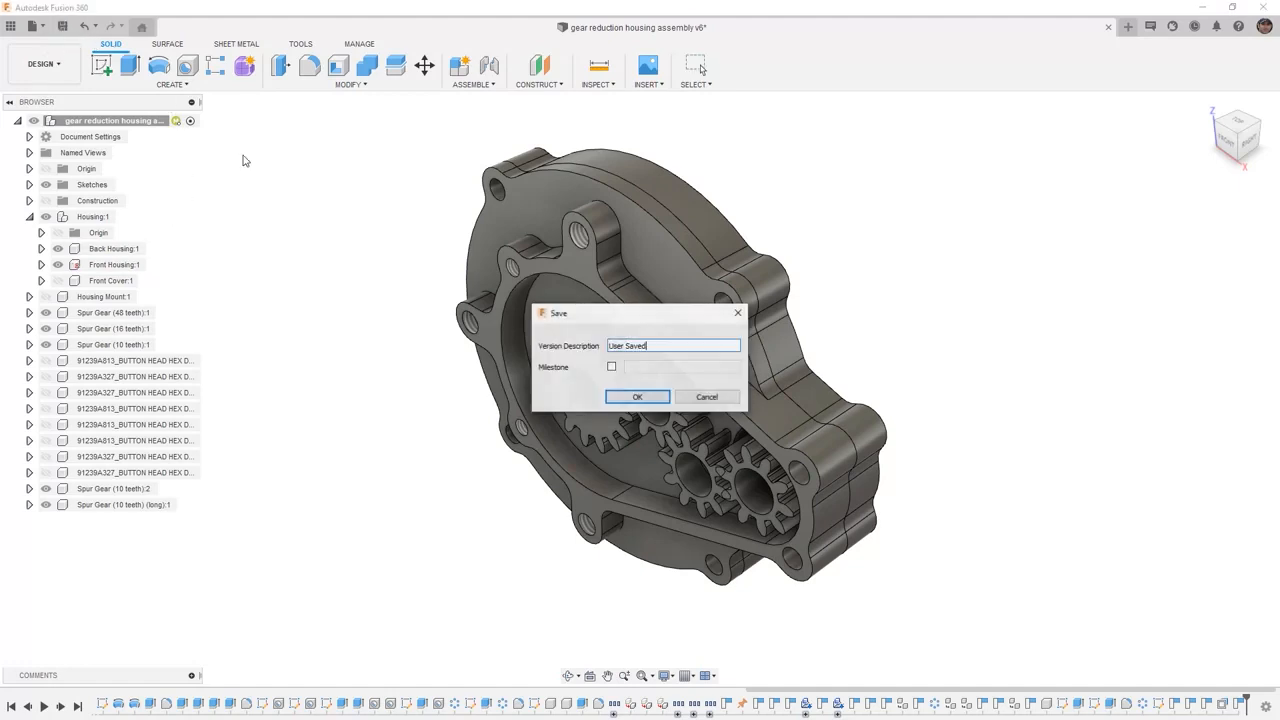
click(664, 397)
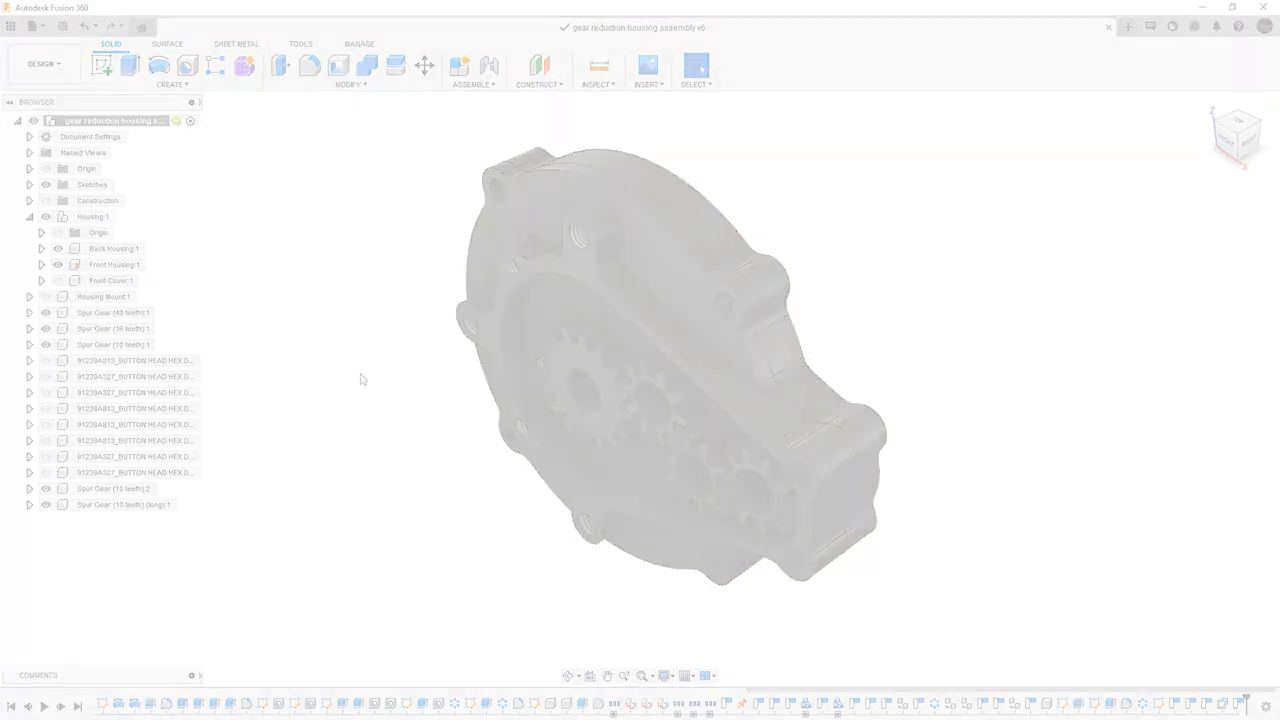